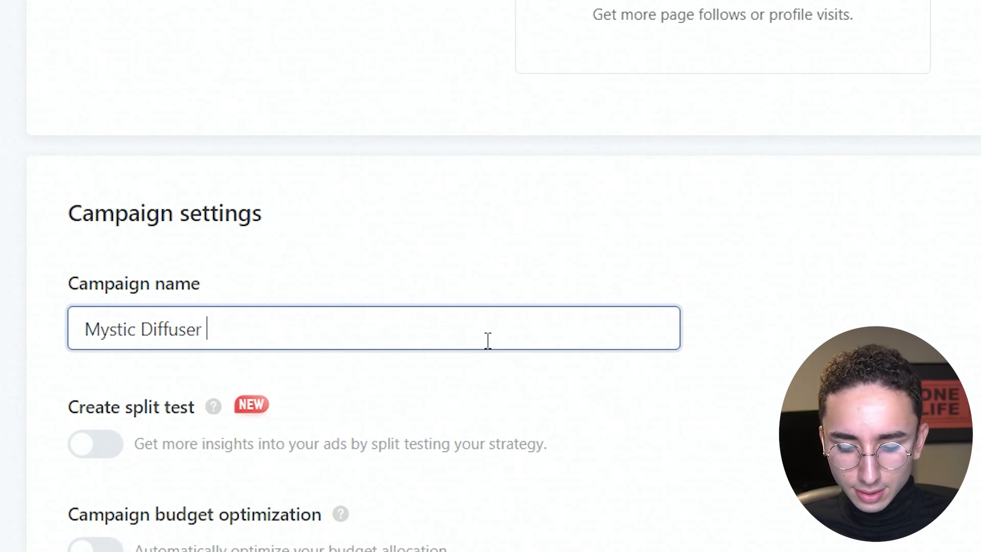
# Complete the campaign name as Mystic Diffuser - BEP $20.
pyautogui.write('$20')
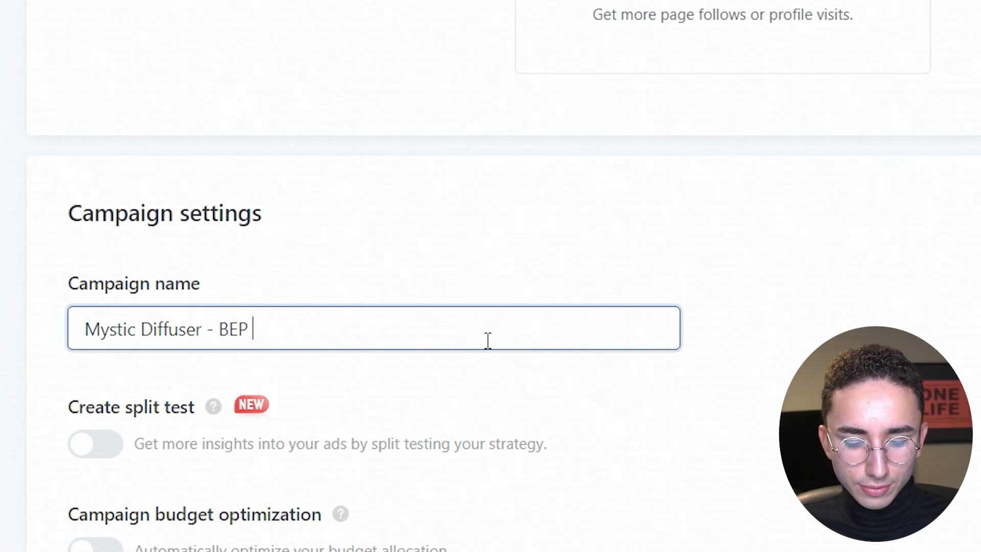
pyautogui.press('Tab')
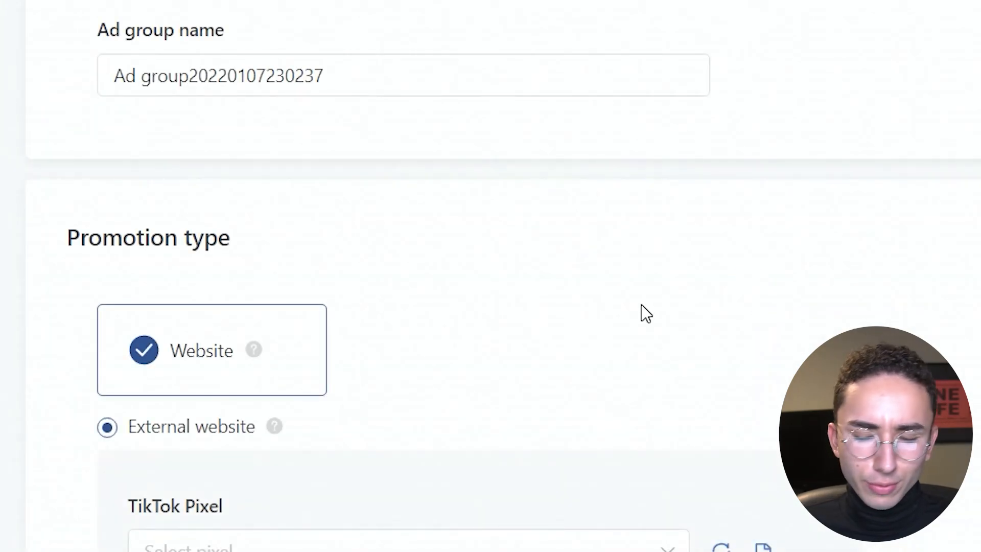
# Assign the TikTok Pixel for Shopify to the external website promotion and set its optimization event to Complete Payment.
pyautogui.scroll(-5, 490, 275)
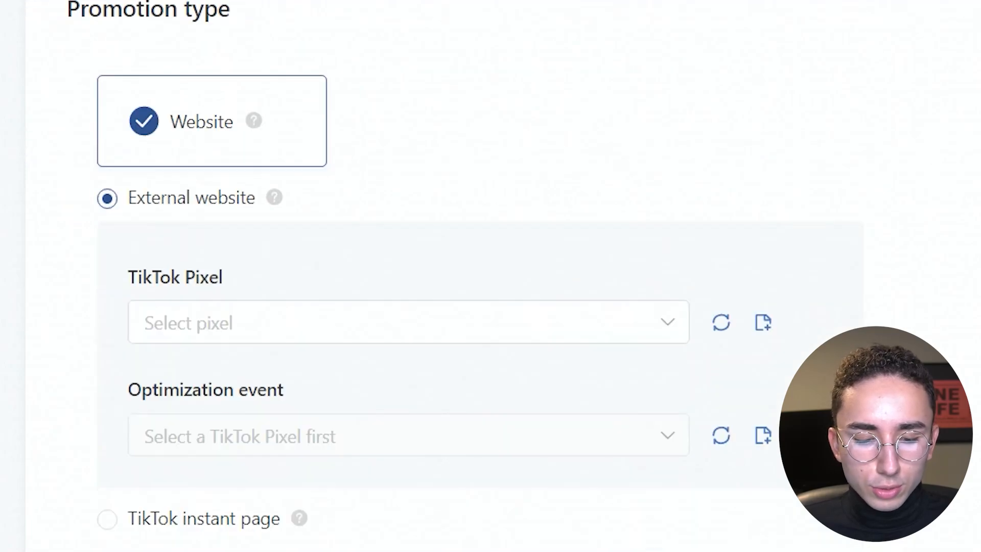
pyautogui.click(473, 154)
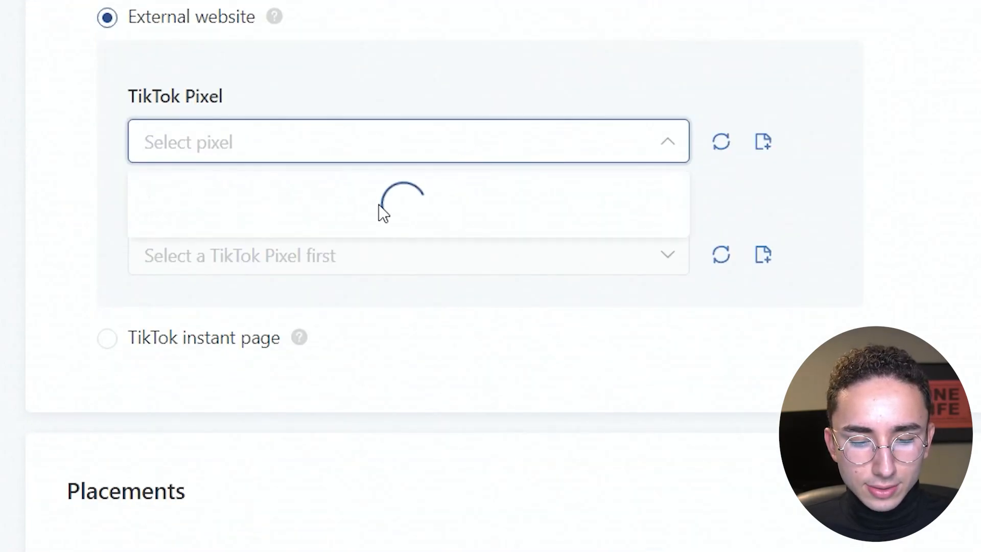
pyautogui.click(309, 221)
pyautogui.click(289, 265)
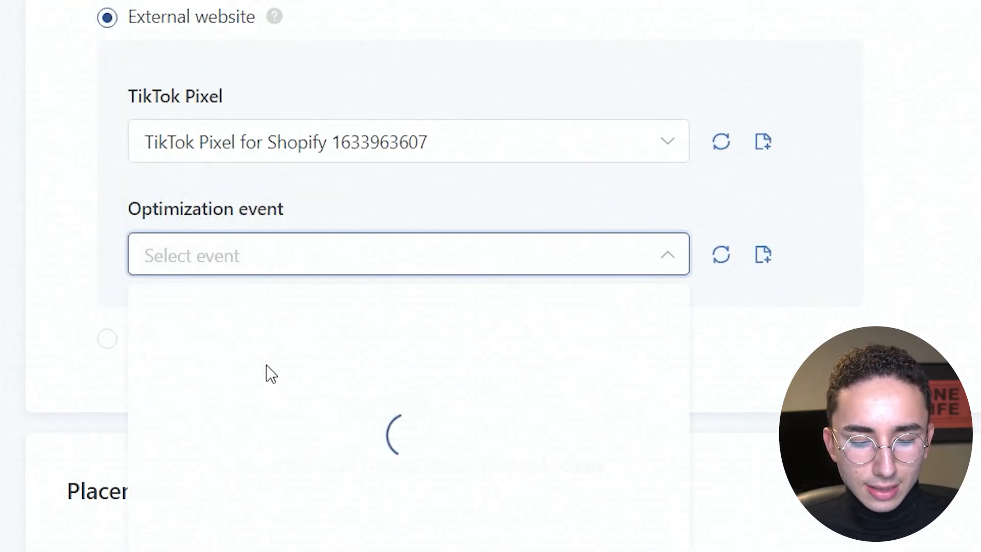
pyautogui.click(240, 536)
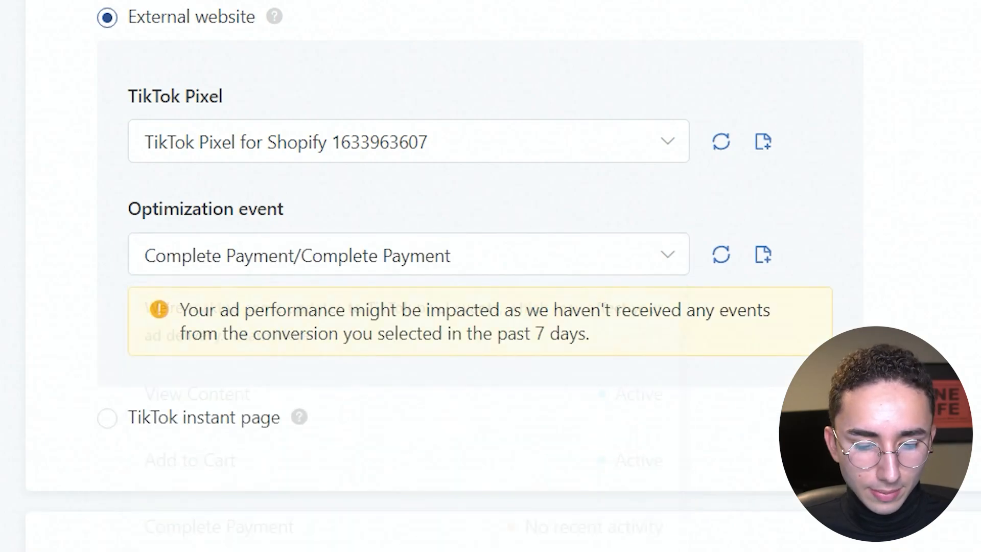
# Switch the ad group to manual placement selection and exclude News feed app series and Pangle, leaving only TikTok.
pyautogui.scroll(4, 491, 276)
pyautogui.scroll(-9, 491, 276)
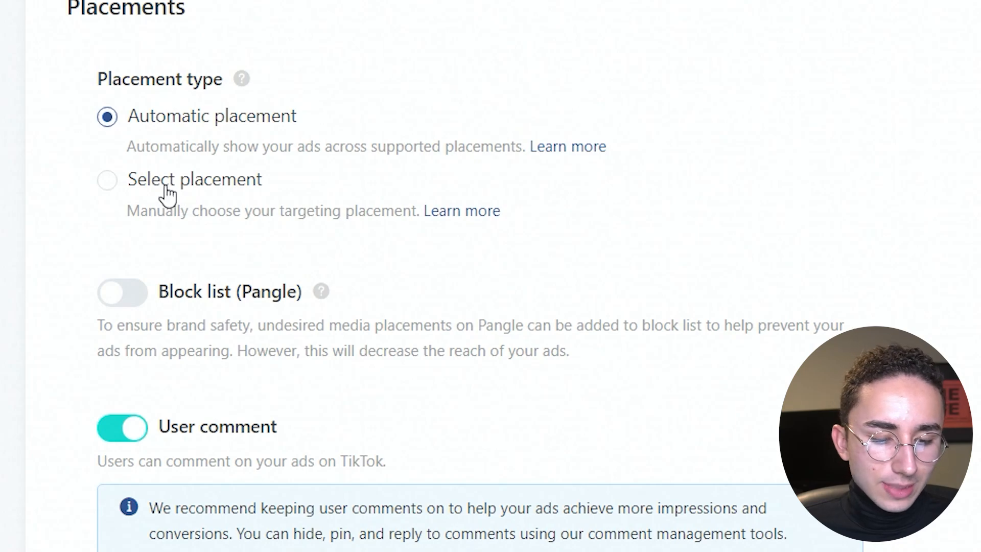
pyautogui.click(164, 193)
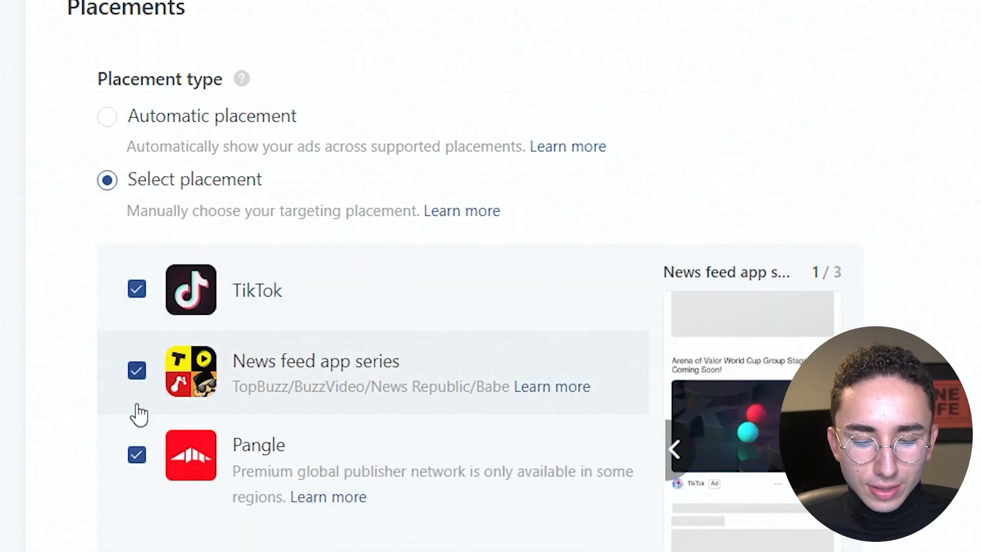
pyautogui.click(137, 406)
pyautogui.click(136, 462)
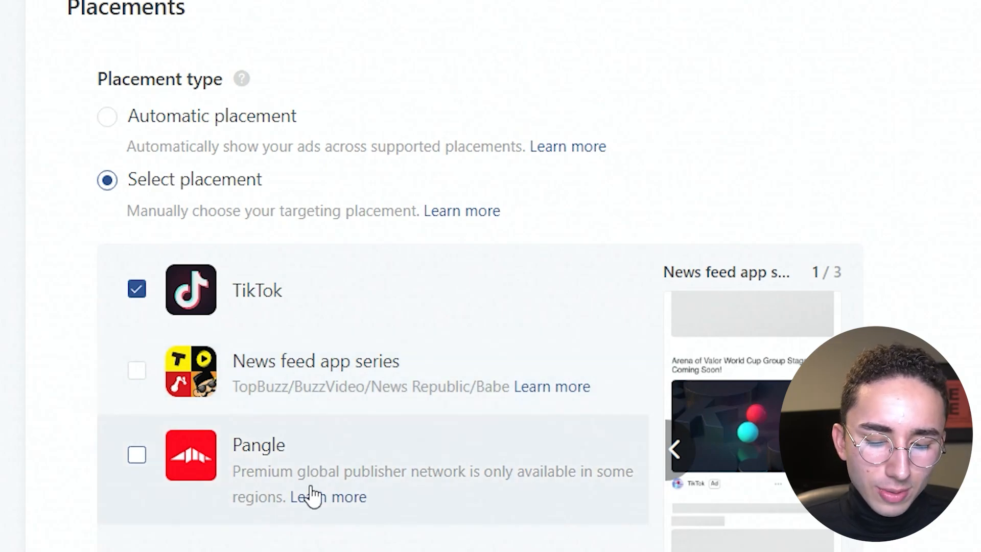
# Turn off user comments and video downloads for the ad group.
pyautogui.scroll(-10, 481, 276)
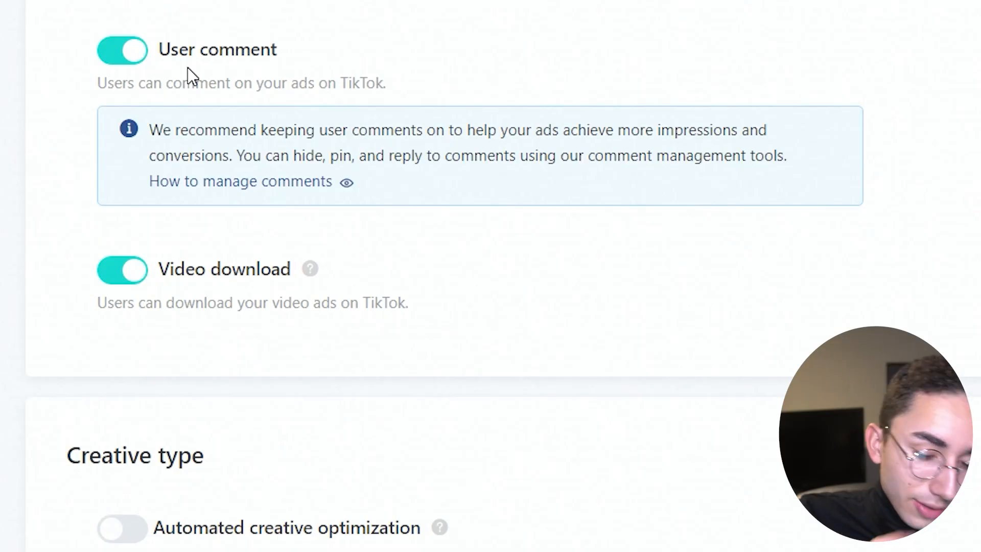
pyautogui.click(124, 51)
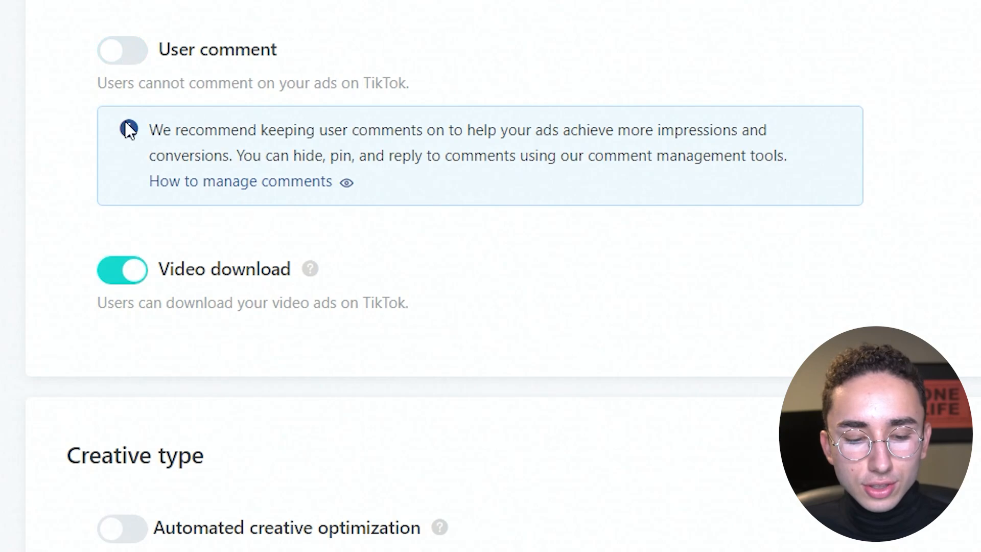
pyautogui.click(114, 285)
pyautogui.moveTo(215, 182)
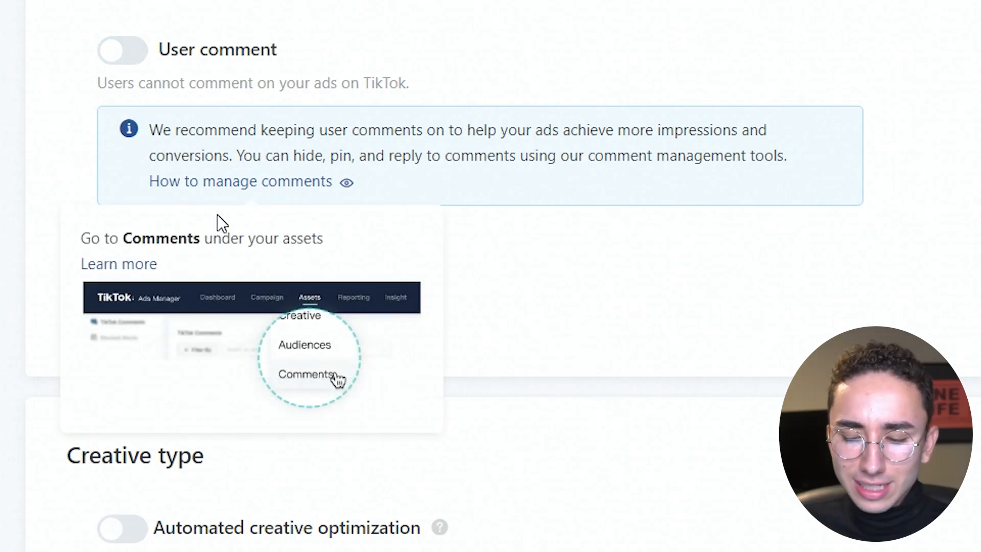
# Add United States as the target location in the demographics.
pyautogui.scroll(-10, 490, 276)
pyautogui.scroll(-10, 587, 286)
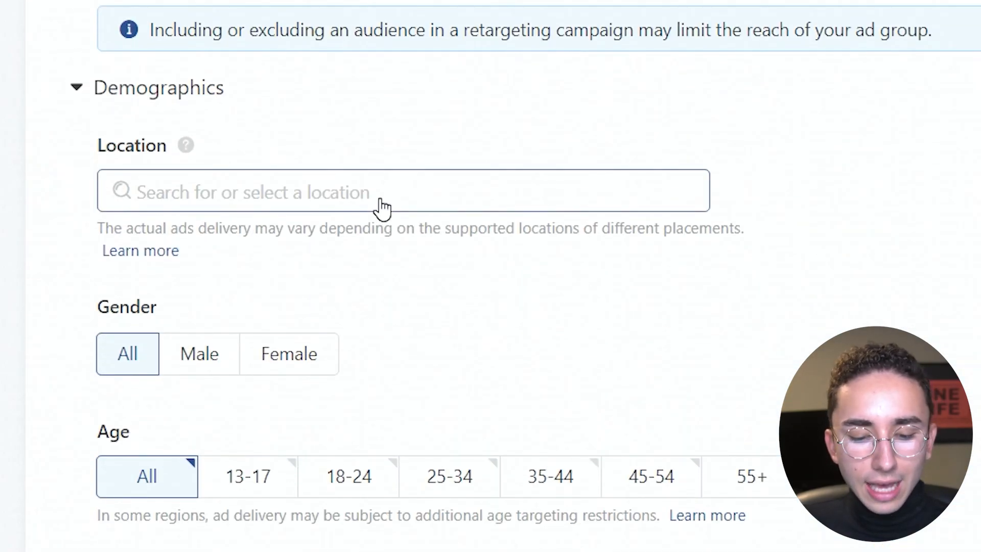
pyautogui.click(380, 202)
pyautogui.write('uni')
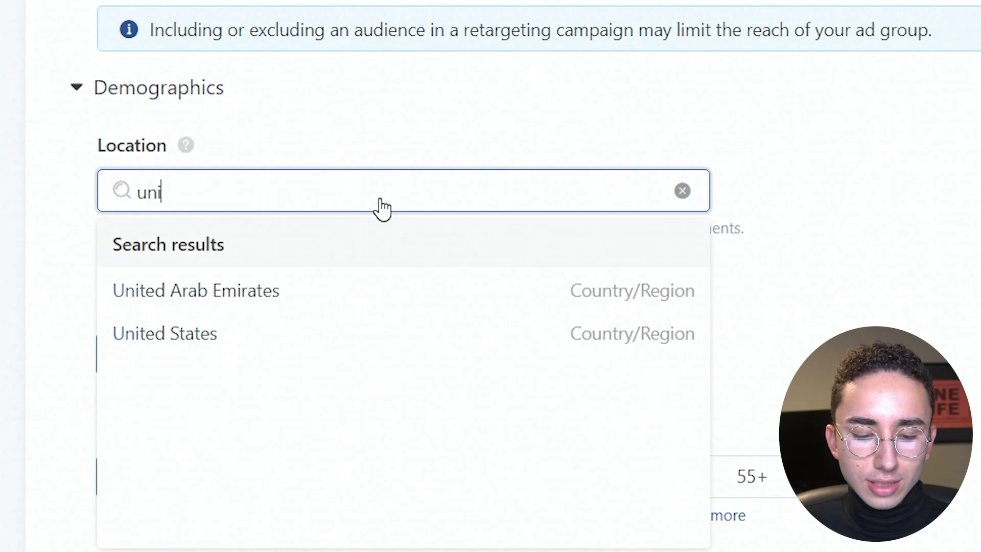
pyautogui.click(280, 332)
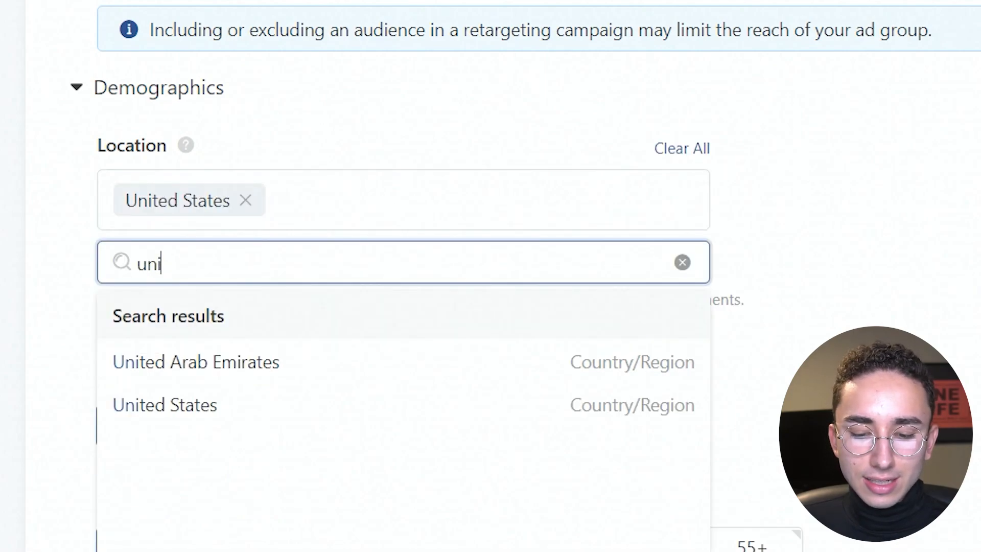
pyautogui.click(977, 284)
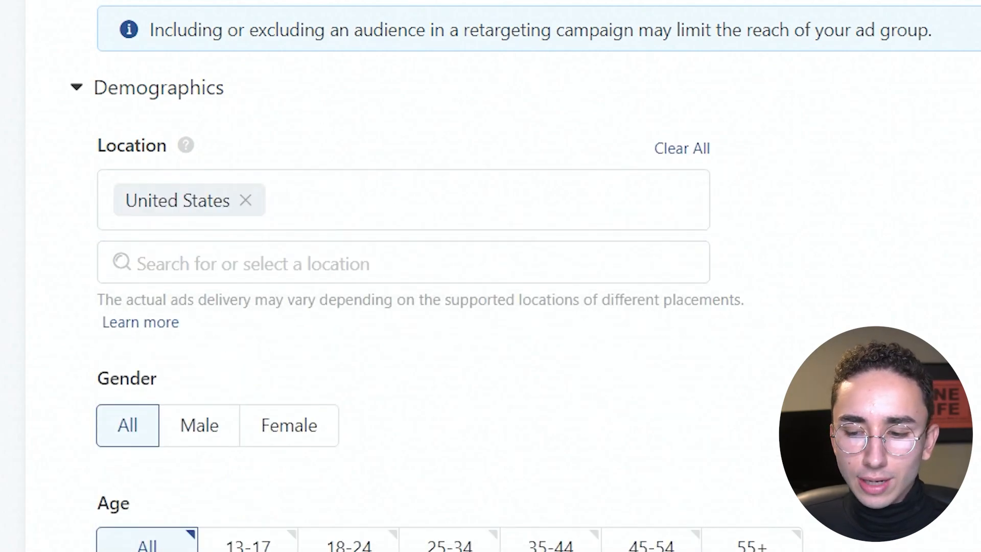
# Target the age groups 18-24, 25-34, 35-44, 45-54 and 55+.
pyautogui.scroll(-7, 450, 276)
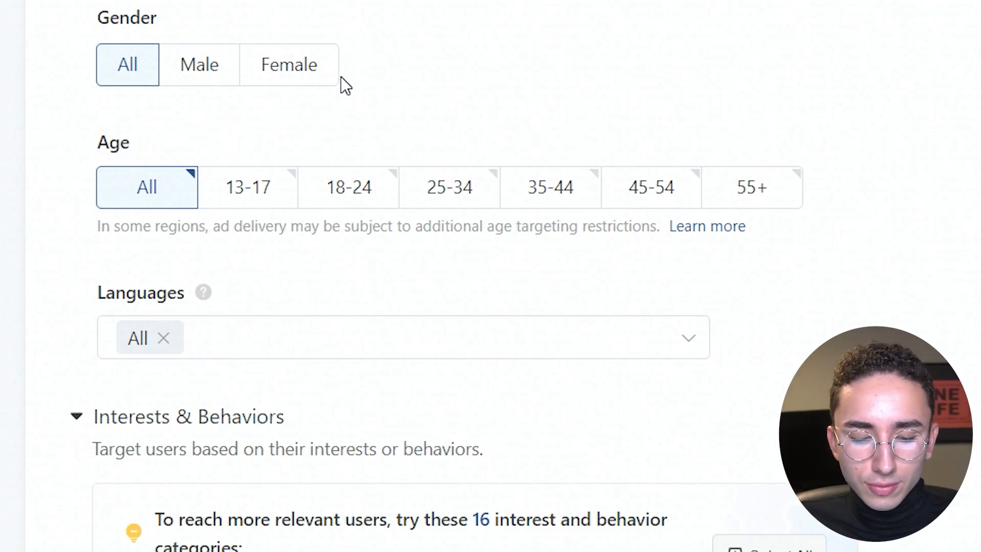
pyautogui.click(335, 189)
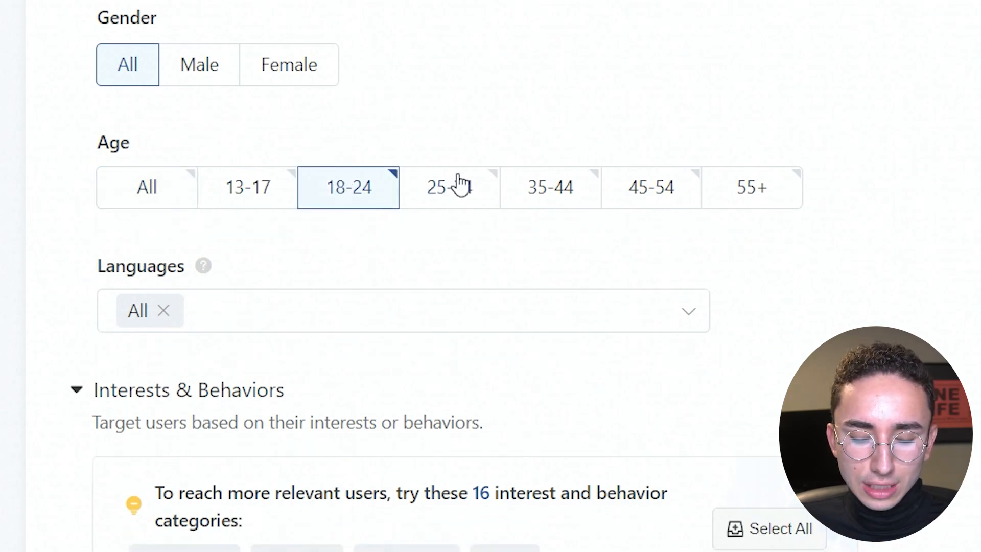
pyautogui.click(454, 185)
pyautogui.click(583, 189)
pyautogui.click(680, 195)
pyautogui.click(748, 191)
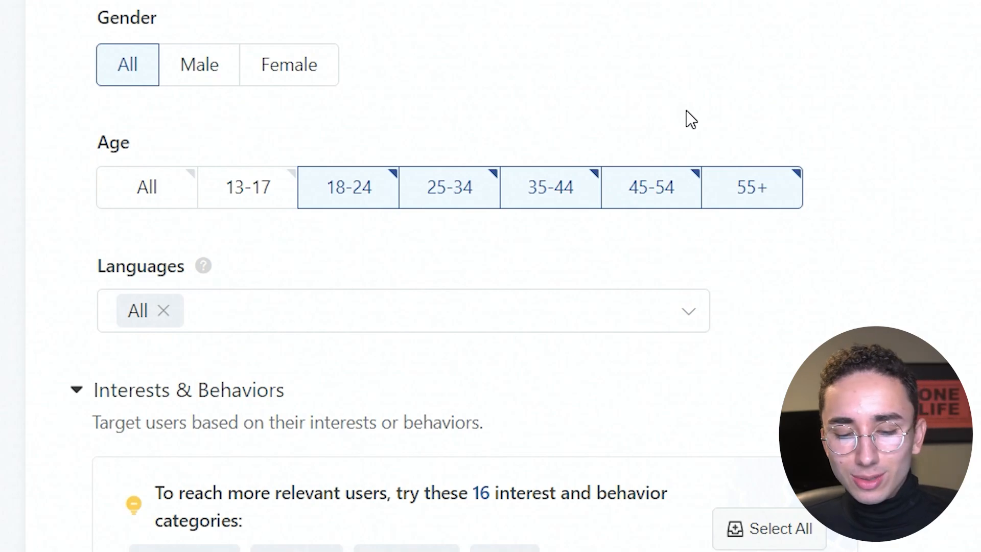
# Add interest targeting and include the Humidifiers interest from the Appliances category.
pyautogui.scroll(-4, 235, 175)
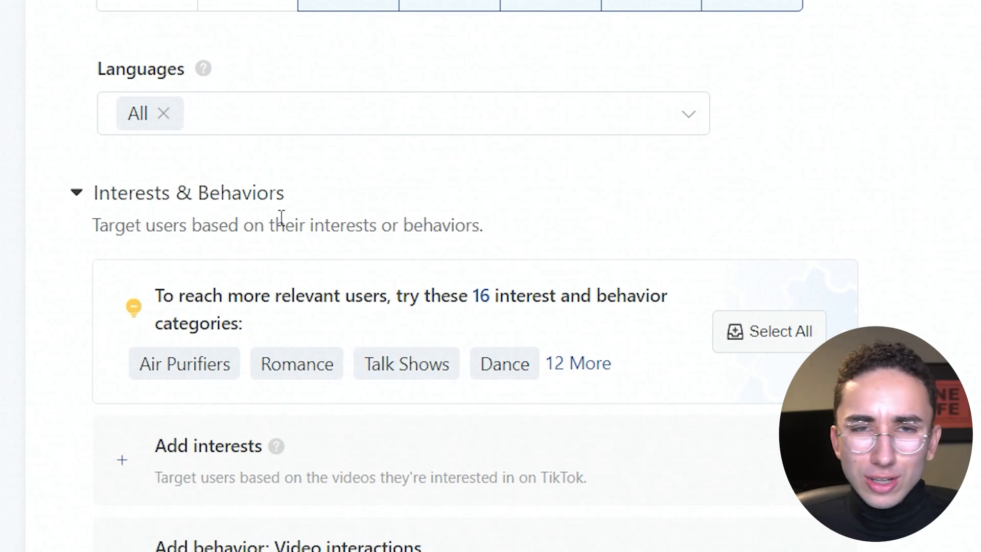
pyautogui.scroll(-8, 527, 94)
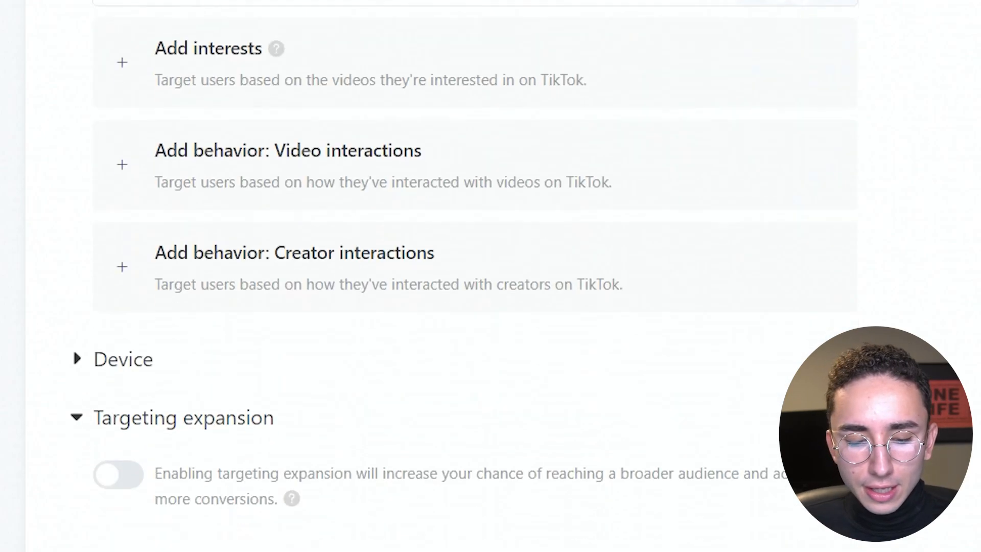
pyautogui.click(528, 95)
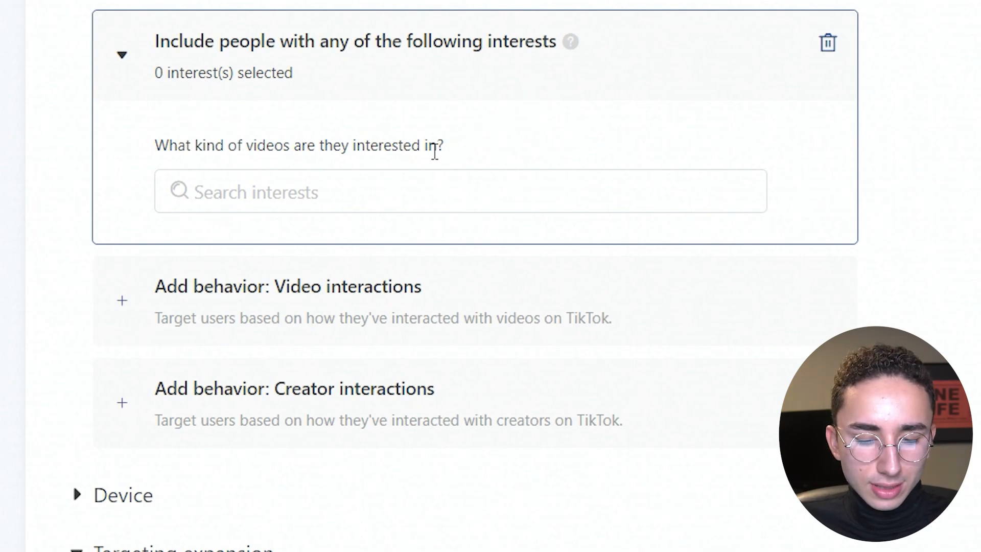
pyautogui.click(382, 194)
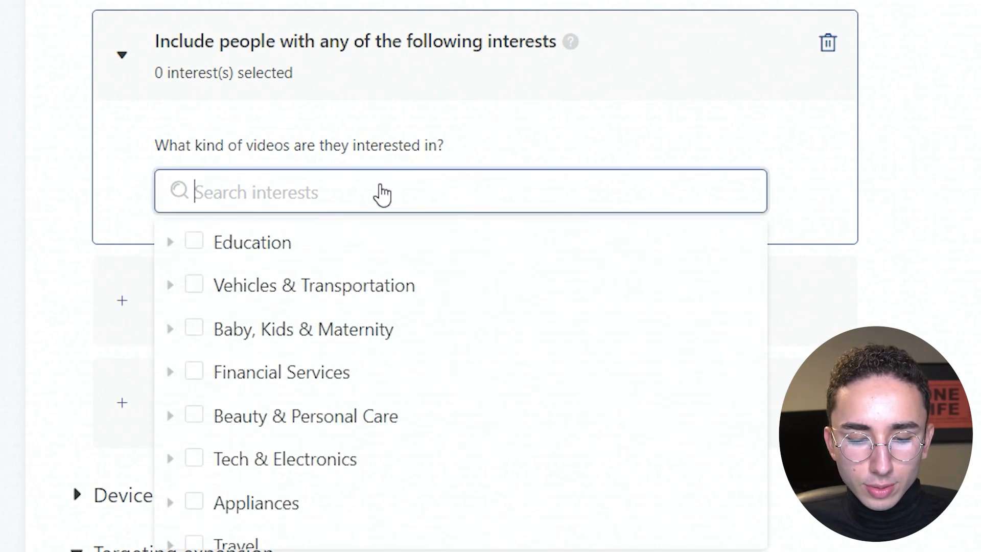
pyautogui.write('humidi')
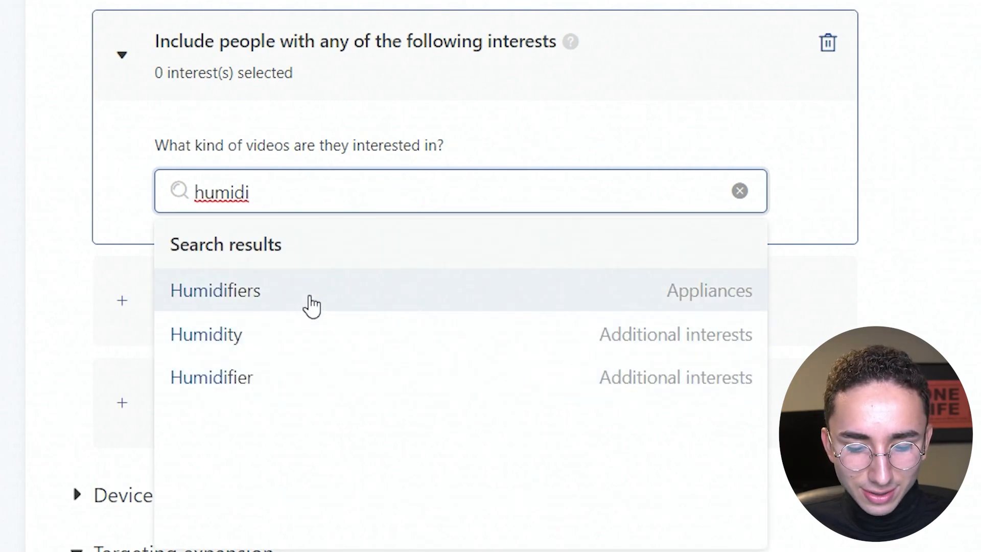
pyautogui.click(309, 296)
pyautogui.click(132, 256)
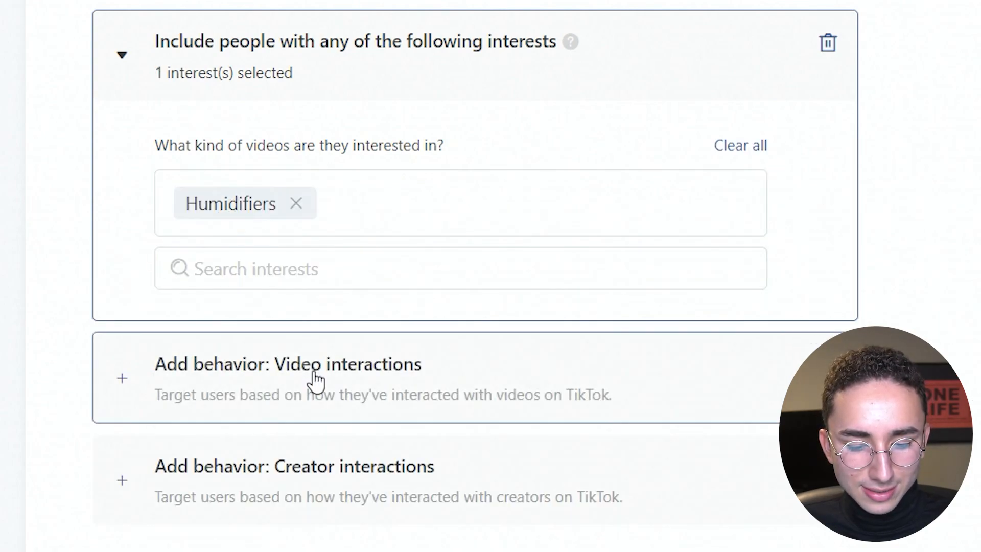
# Add video interaction targeting for people who watched Entertainment videos till the end within the past 15 days.
pyautogui.click(345, 388)
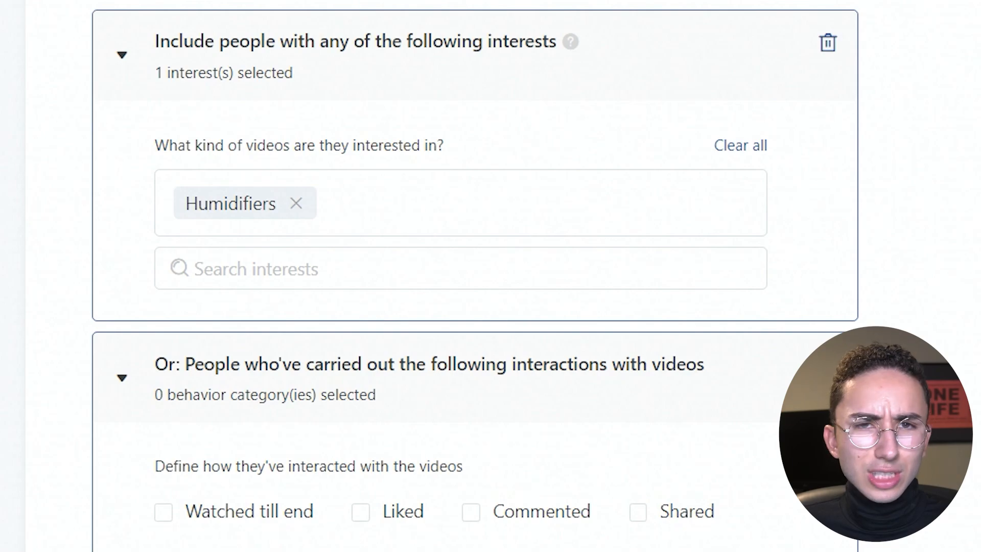
pyautogui.scroll(-7, 459, 276)
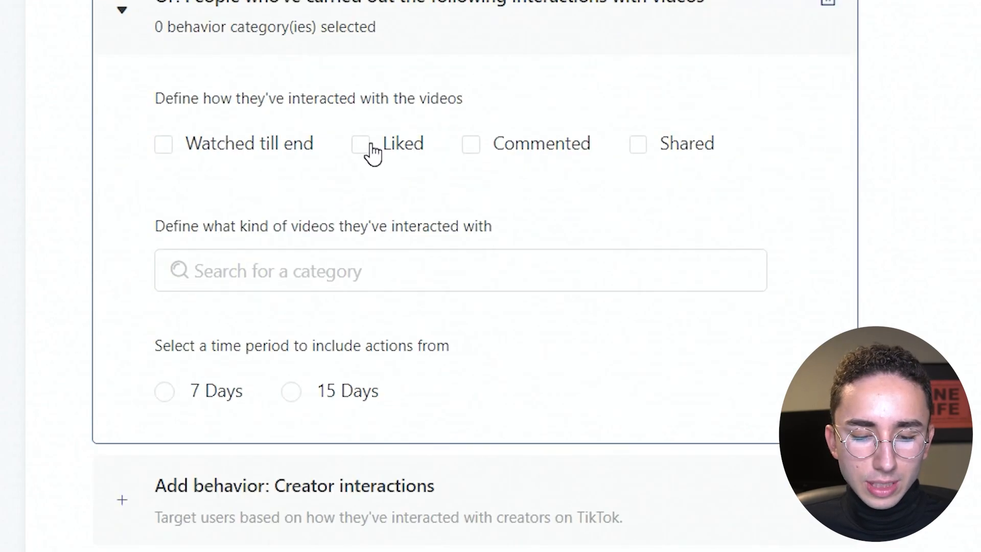
pyautogui.click(256, 148)
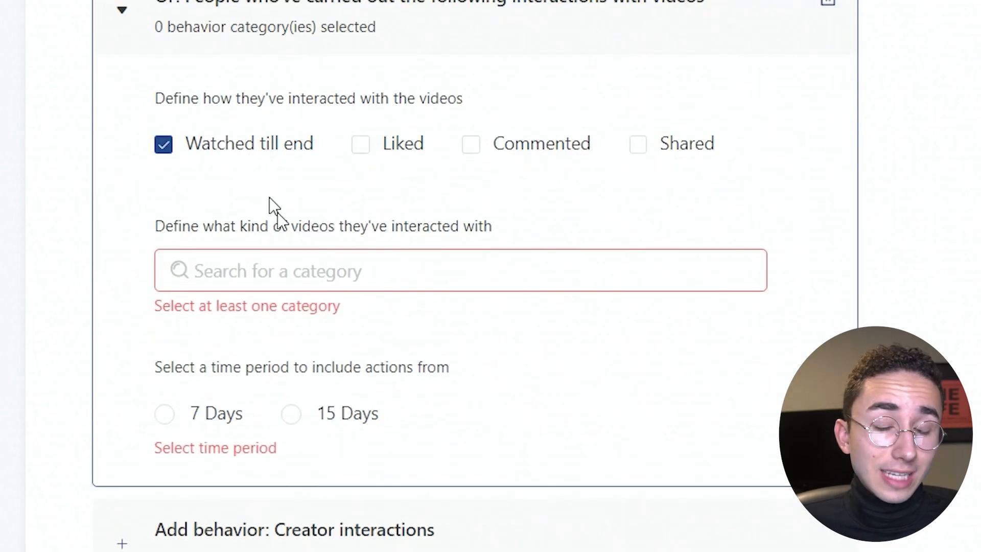
pyautogui.click(338, 412)
pyautogui.click(313, 274)
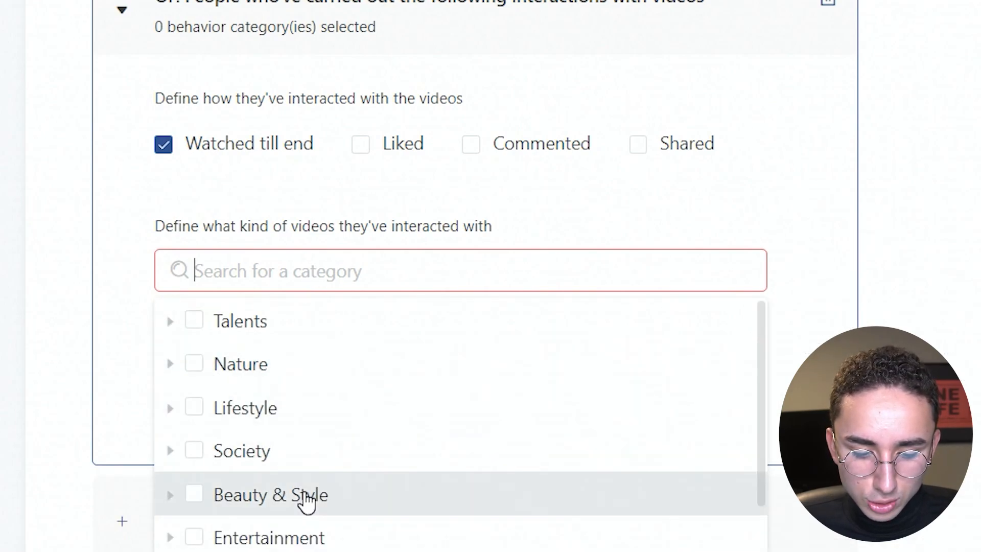
pyautogui.click(195, 537)
pyautogui.click(97, 432)
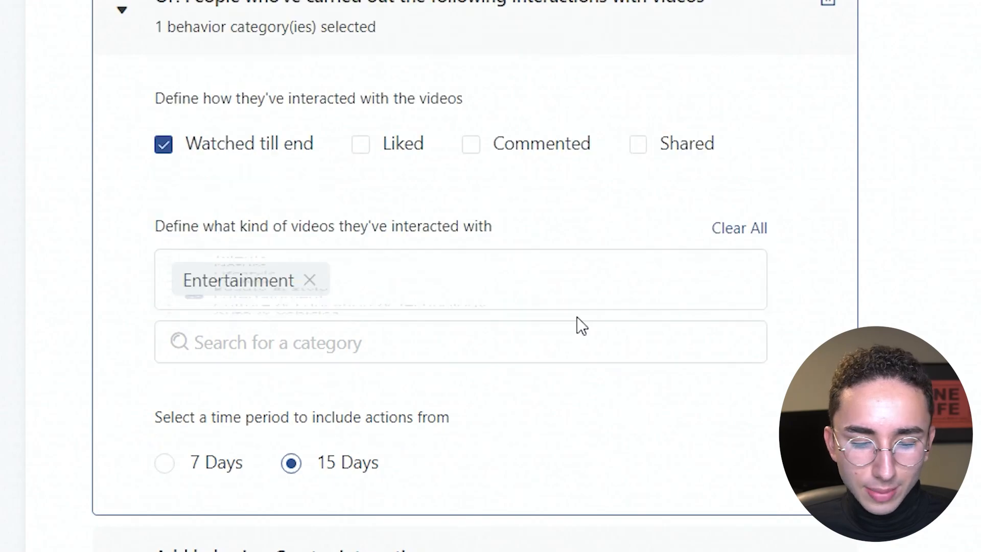
# Rename the ad group as Humidifers/entertainment.
pyautogui.scroll(20, 460, 276)
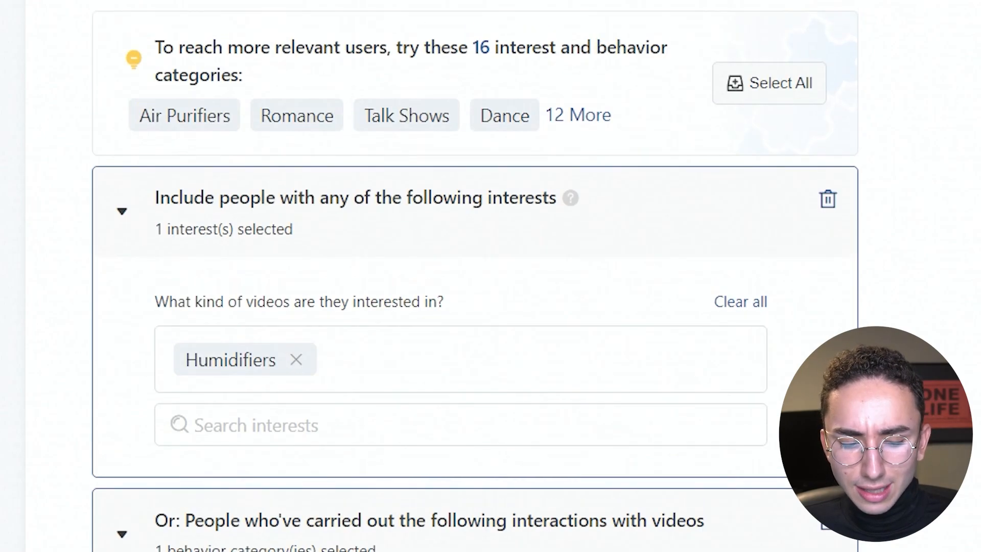
pyautogui.tripleClick(403, 105)
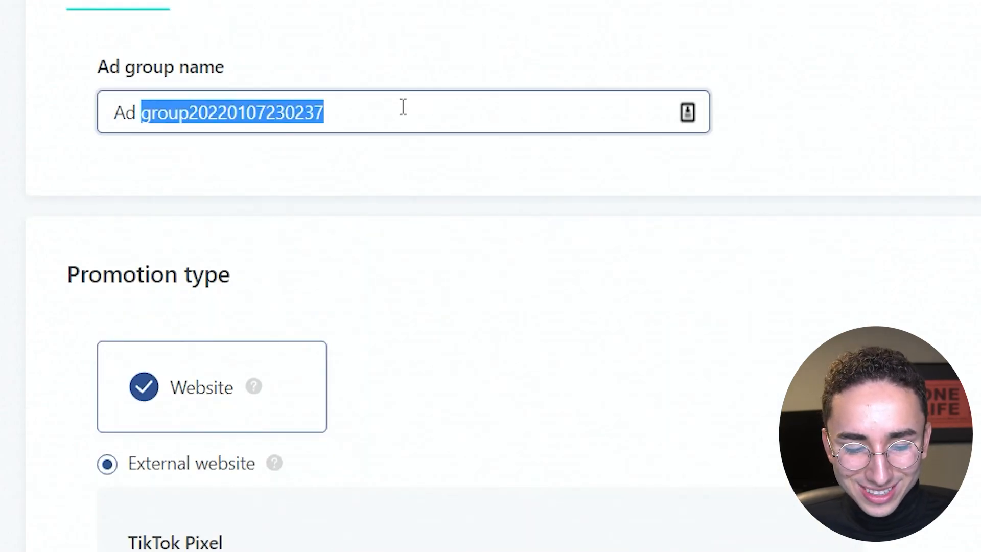
pyautogui.write('Humidife')
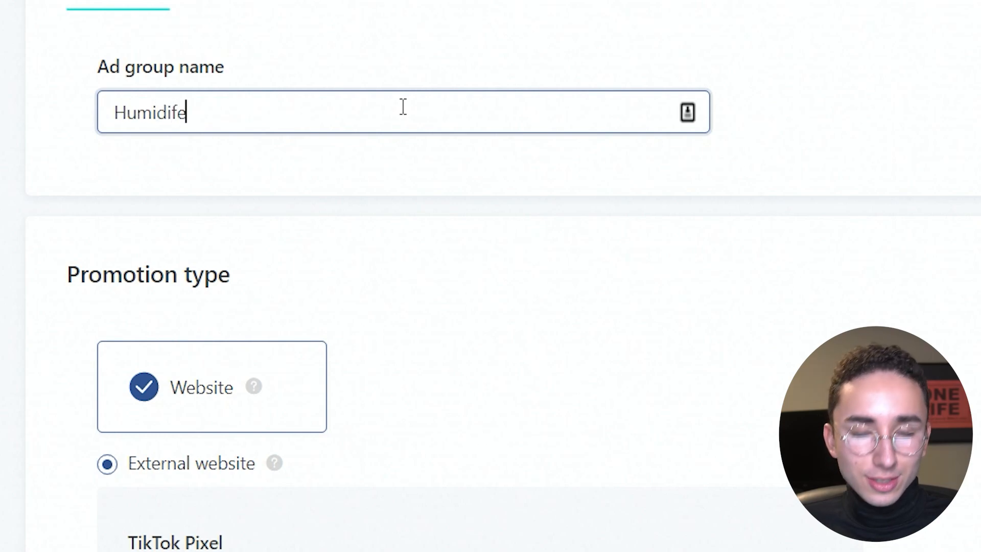
pyautogui.write('ers')
pyautogui.press('BackSpace')
pyautogui.press('BackSpace')
pyautogui.press('BackSpace')
pyautogui.write('rs/')
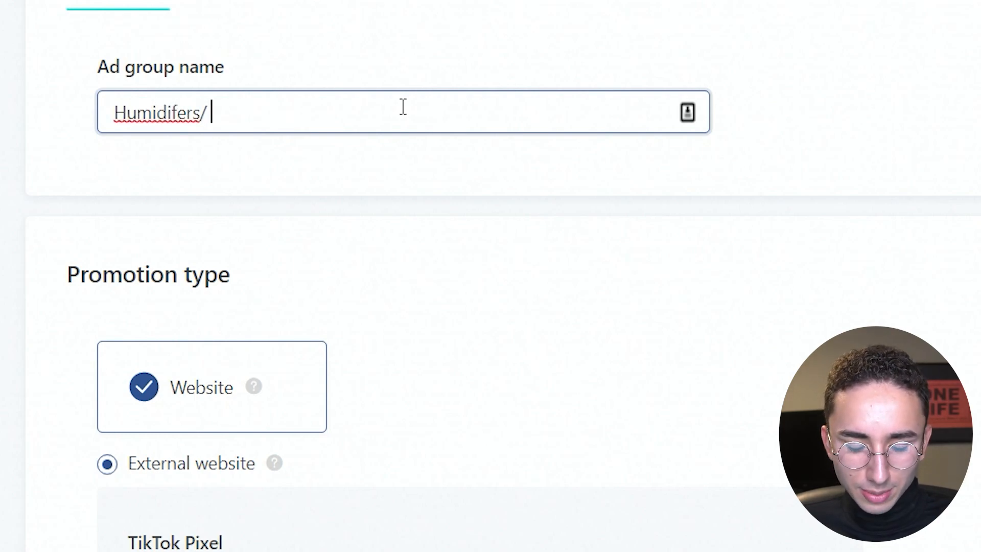
pyautogui.press('BackSpace')
pyautogui.write('ent')
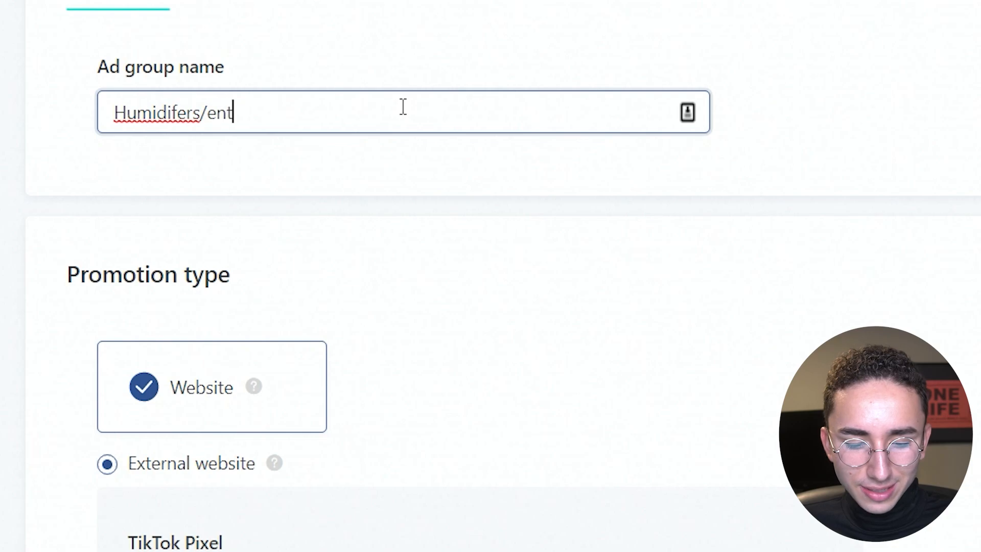
pyautogui.write('ertainment')
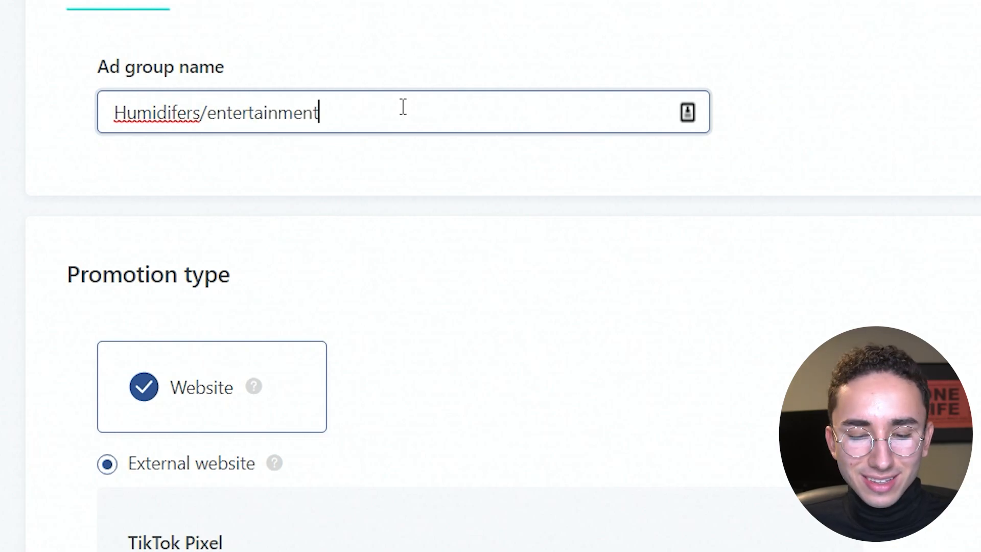
pyautogui.click(975, 117)
# Set the ad group's daily budget to 20 USD.
pyautogui.scroll(-20, 491, 276)
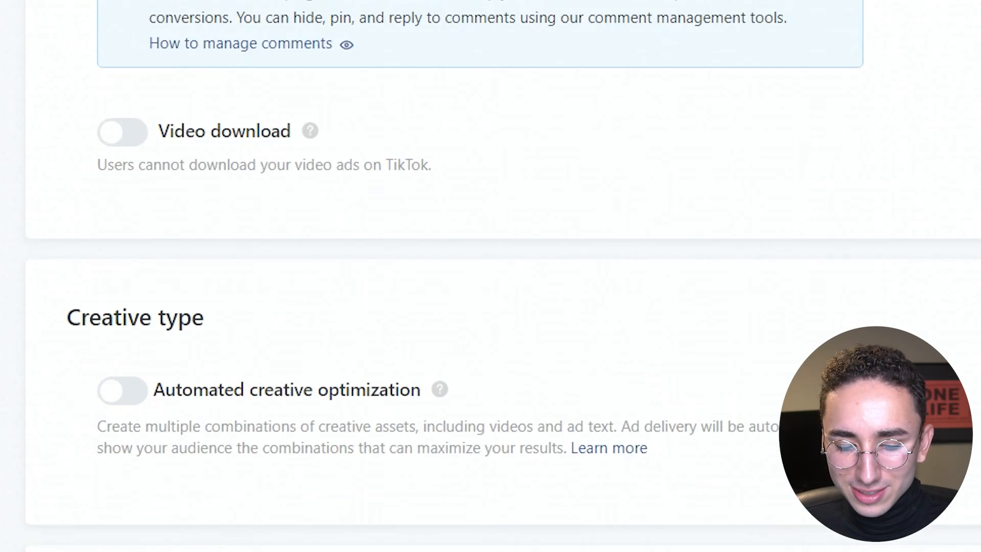
pyautogui.scroll(-20, 490, 276)
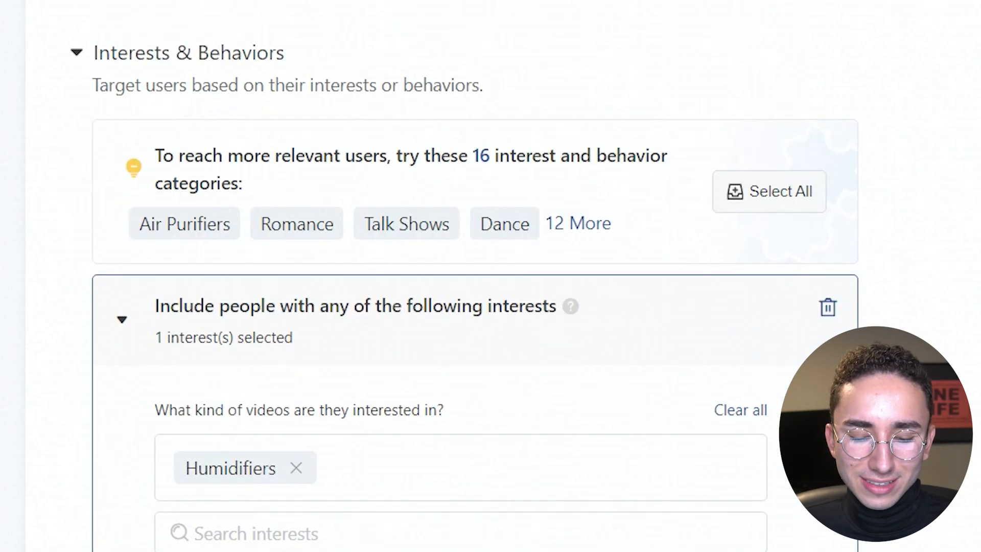
pyautogui.scroll(-2, 491, 276)
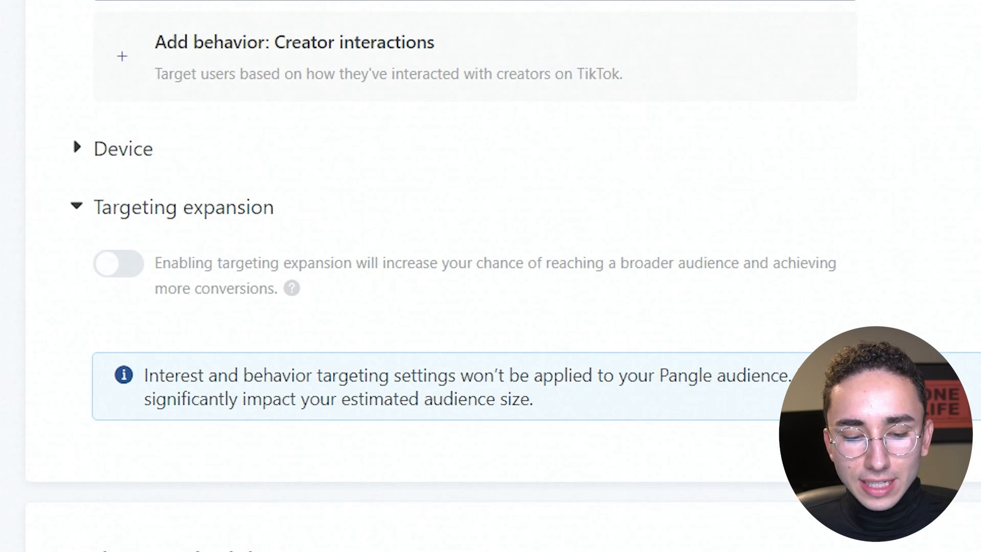
pyautogui.scroll(-4, 490, 276)
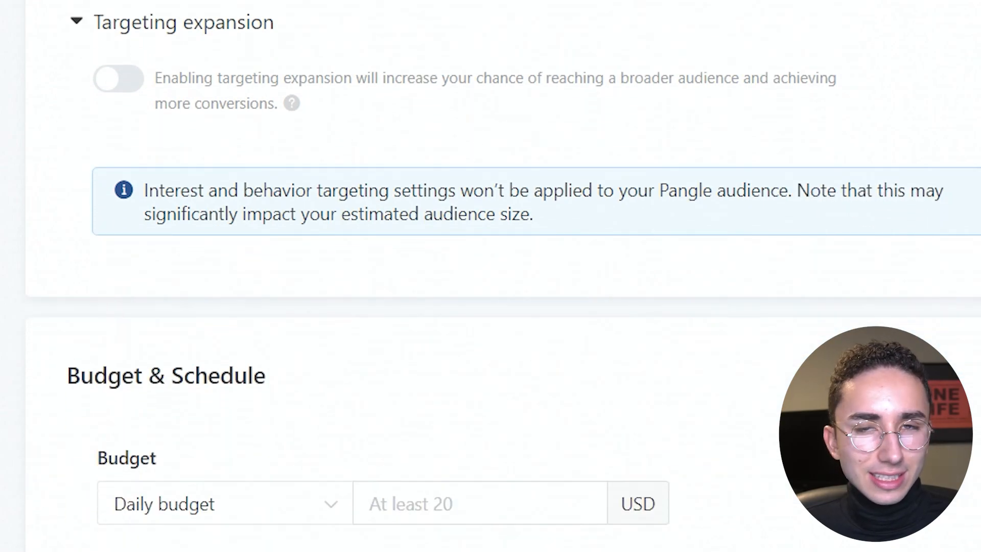
pyautogui.scroll(-5, 490, 275)
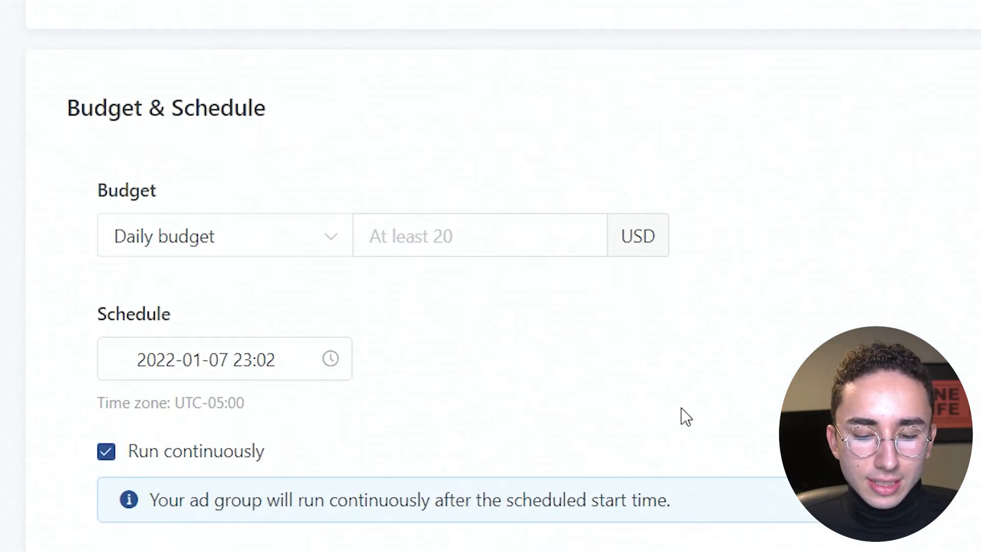
pyautogui.click(467, 247)
pyautogui.write('20')
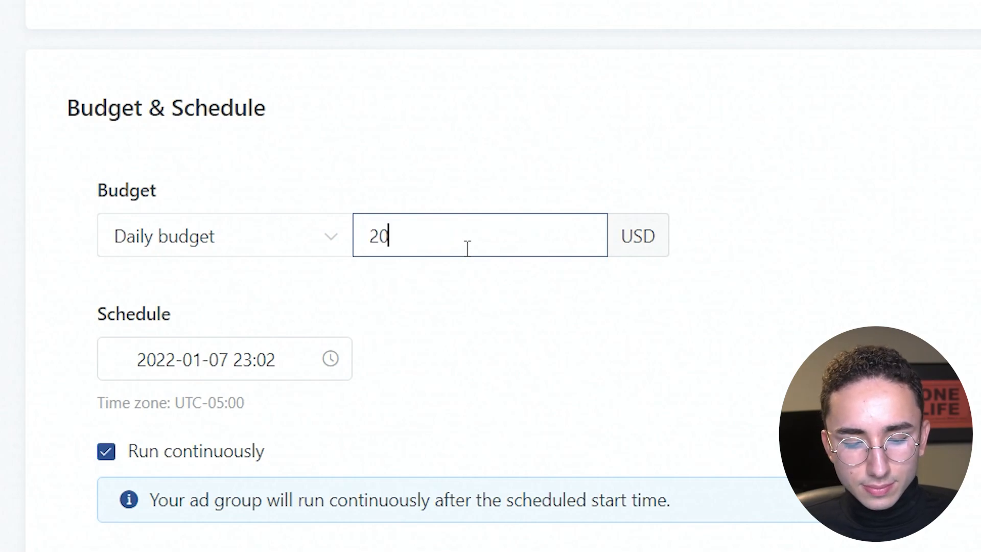
pyautogui.click(501, 309)
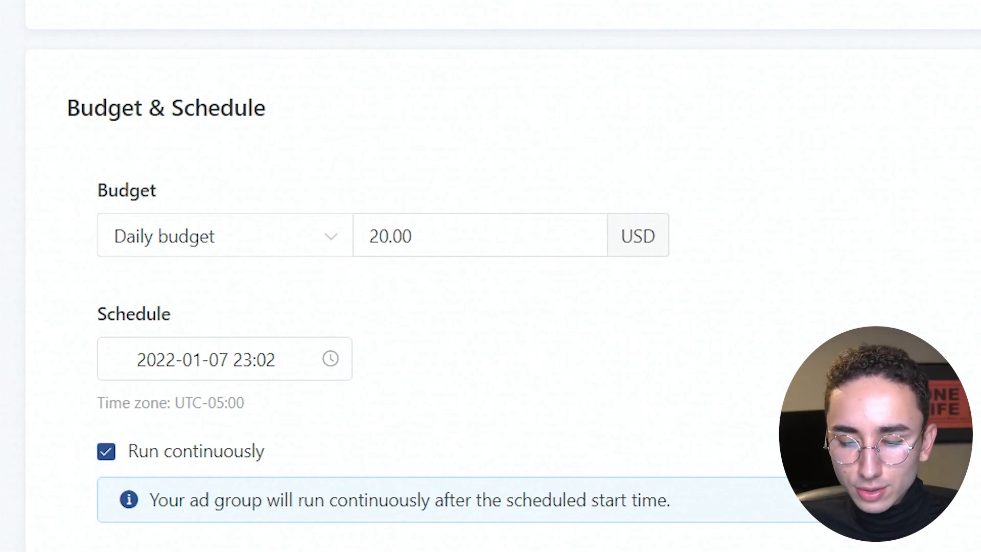
# Review the ad group's dayparting, optimization goal and bid strategy settings.
pyautogui.scroll(-8, 262, 199)
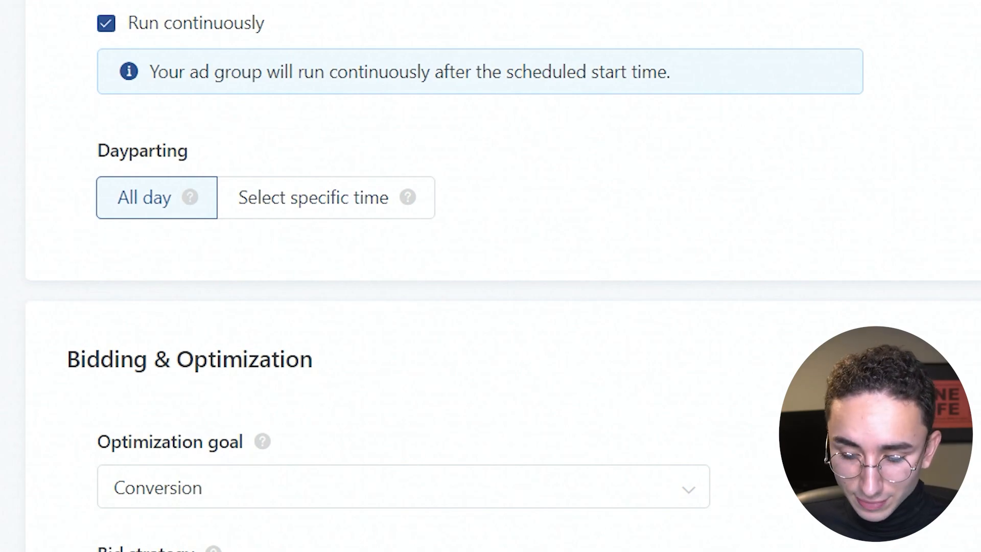
pyautogui.scroll(-4, 490, 276)
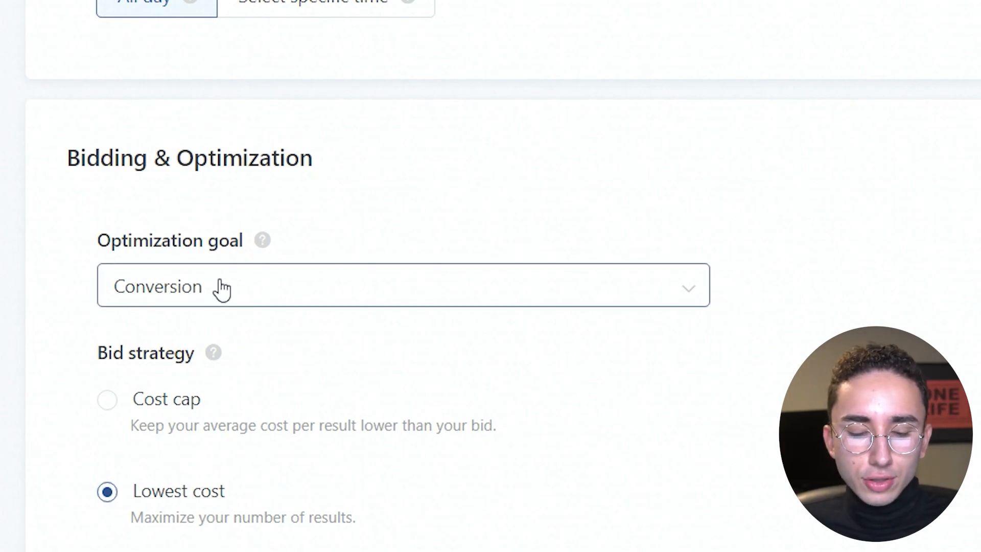
pyautogui.moveTo(324, 526)
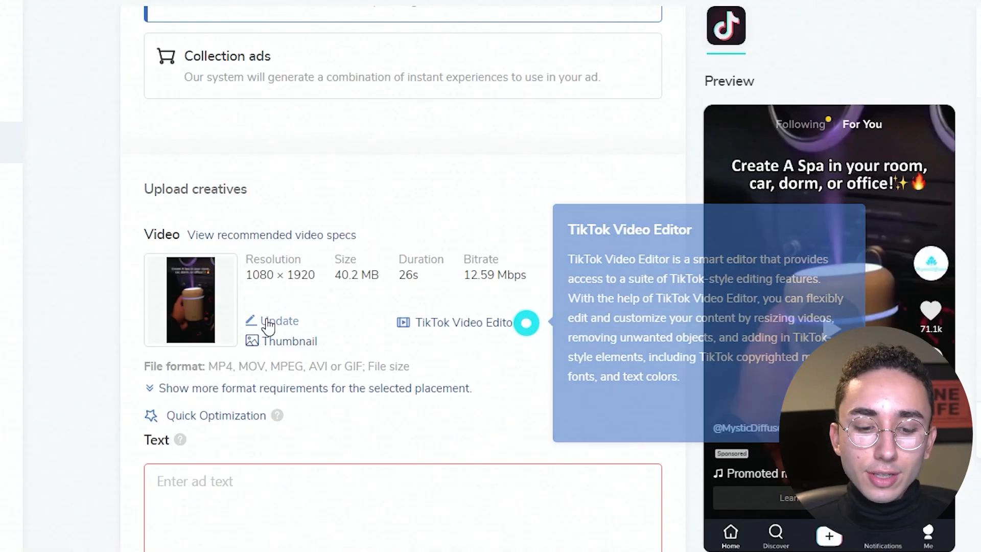
# View the update options for the ad's uploaded video and check the selected identity and ad format.
pyautogui.click(285, 321)
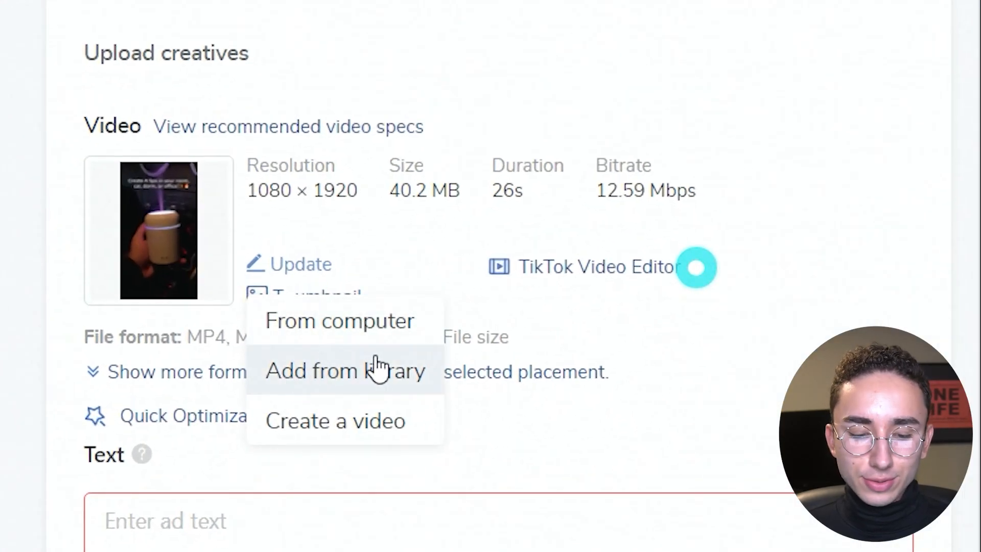
pyautogui.click(600, 144)
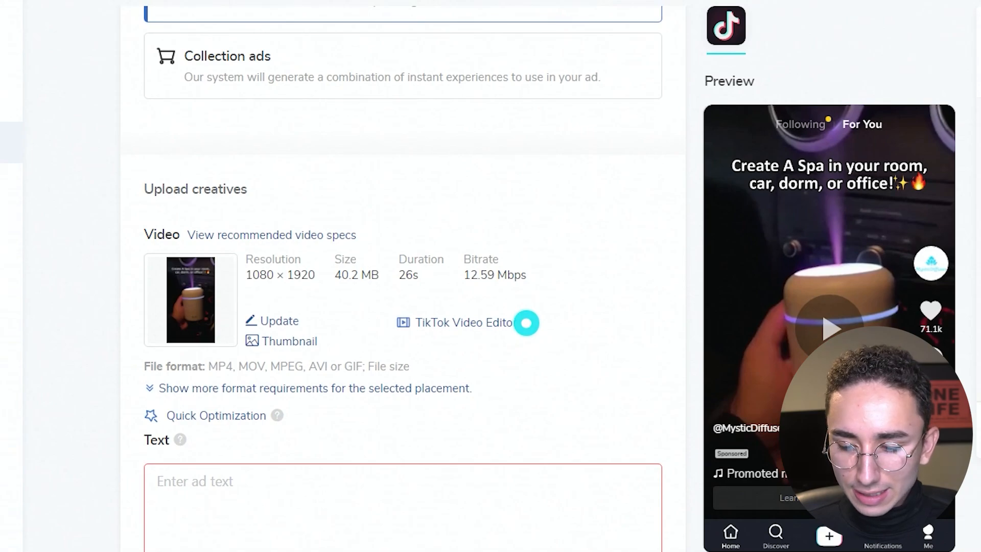
pyautogui.scroll(8, 527, 322)
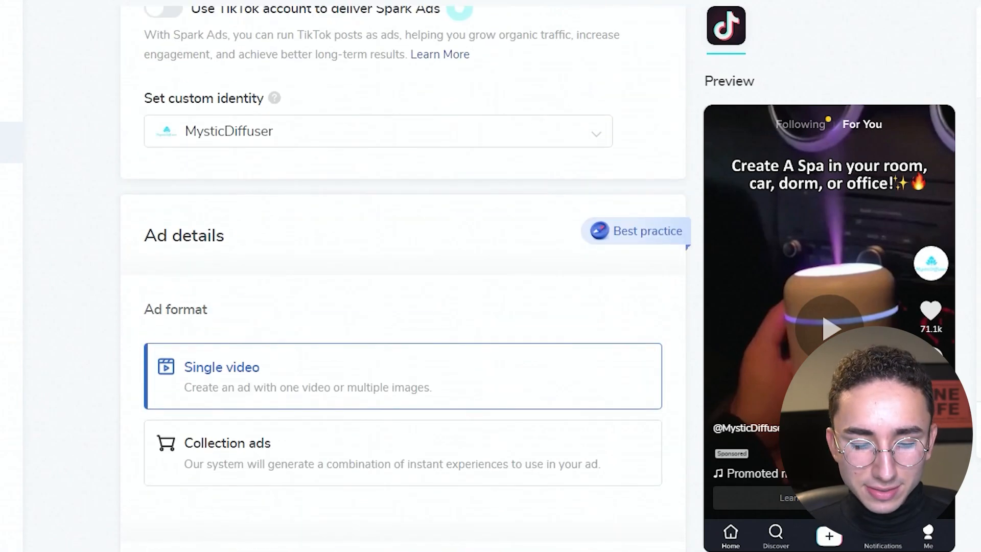
# Enter the ad text "MysticDiffuser - 45% Off Sale Ends Soon -Shop Now." for the mini humidifier v1.mp4 ad.
pyautogui.scroll(-10, 672, 283)
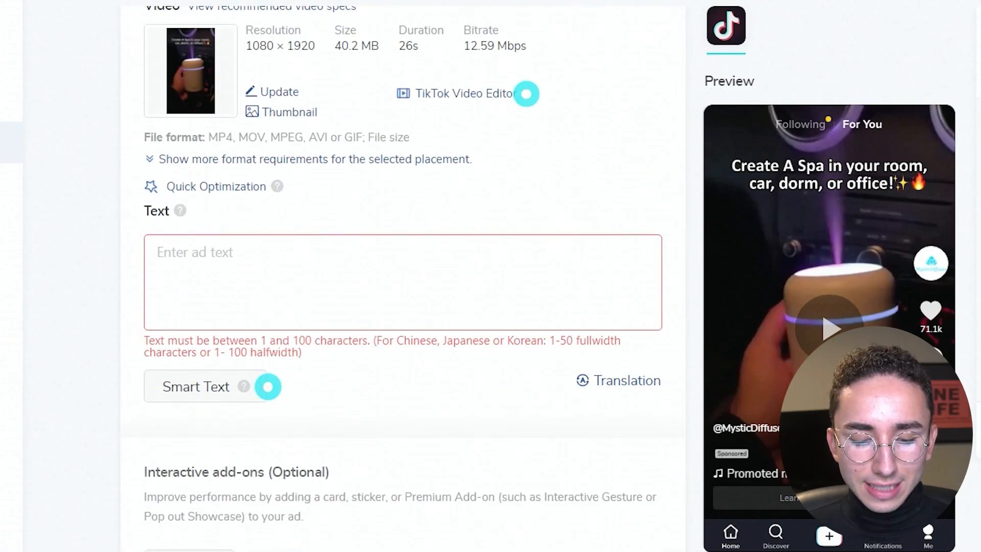
pyautogui.click(471, 261)
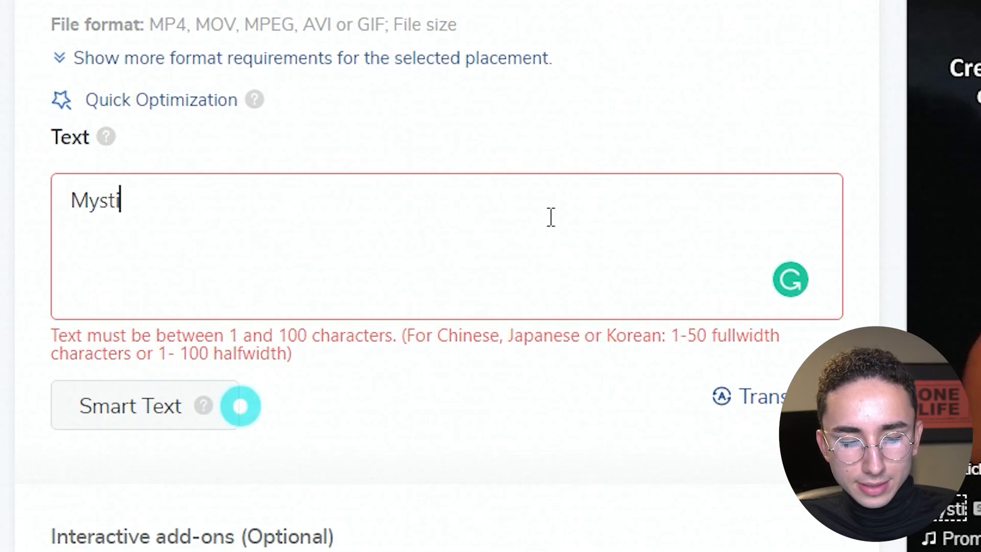
pyautogui.write('cD')
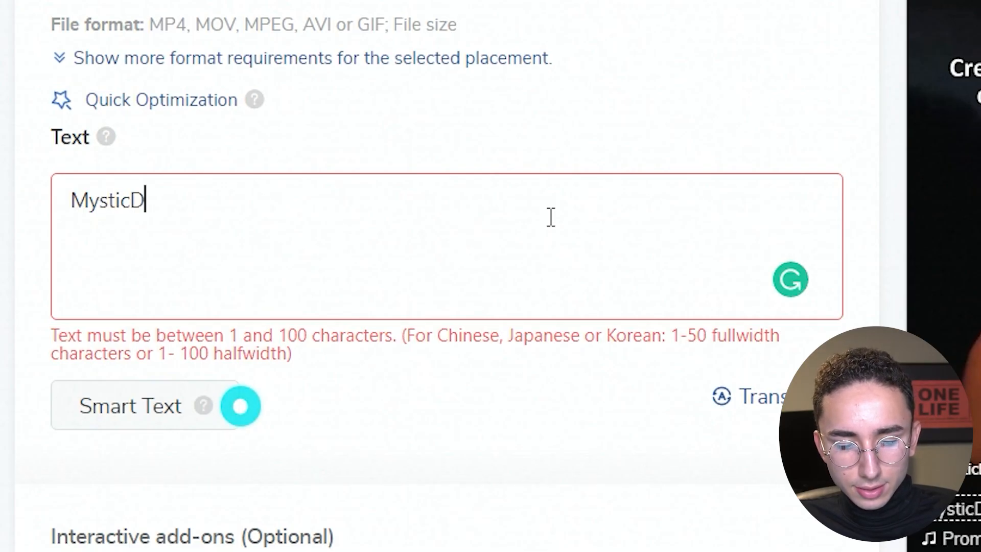
pyautogui.write('iffuser')
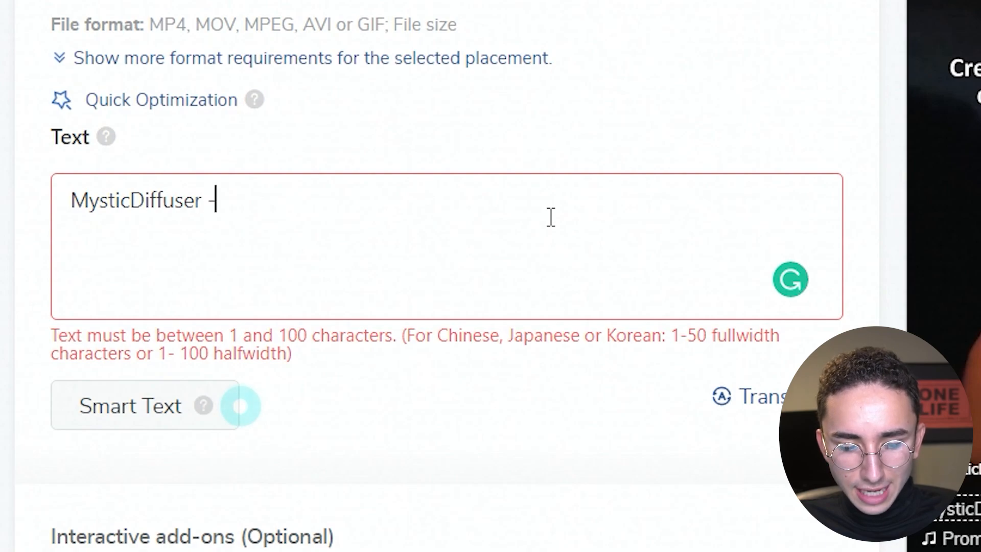
pyautogui.write(' - 4')
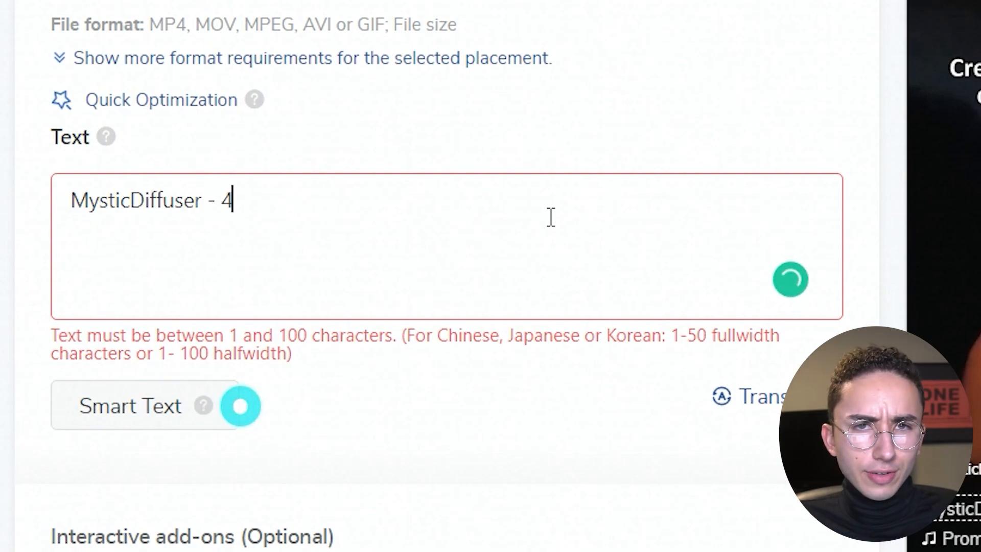
pyautogui.write('5% off')
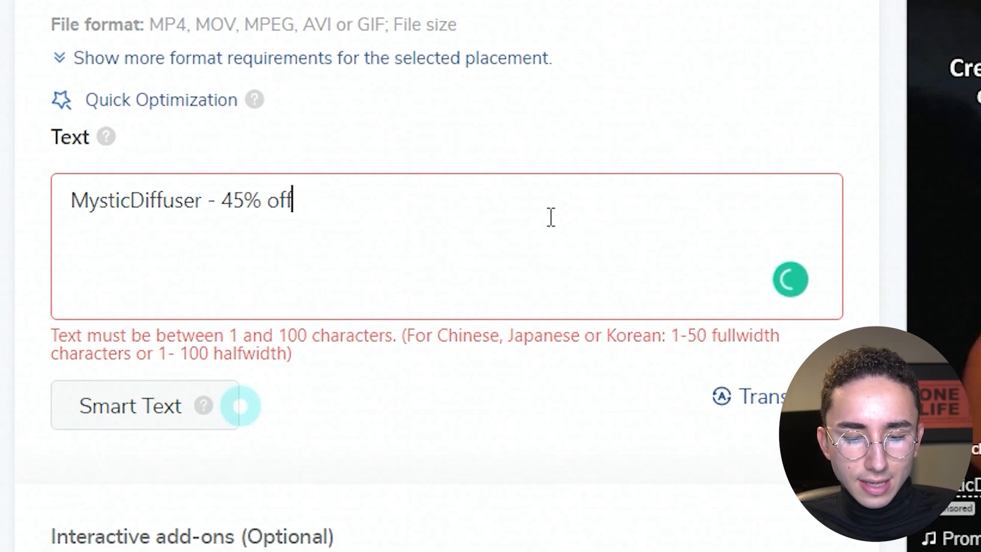
pyautogui.press('BackSpace')
pyautogui.press('BackSpace')
pyautogui.press('BackSpace')
pyautogui.press('BackSpace')
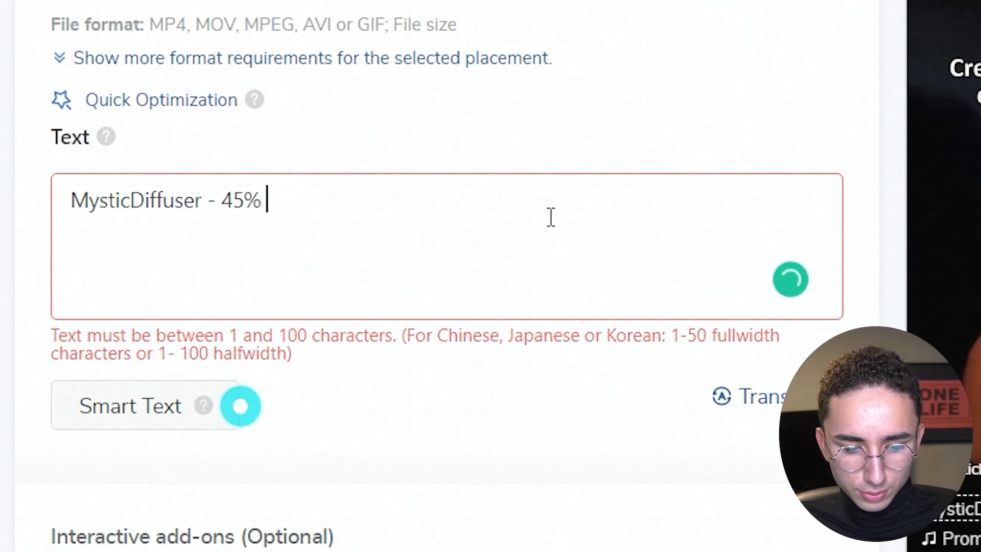
pyautogui.write('O')
pyautogui.press('BackSpace')
pyautogui.press('BackSpace')
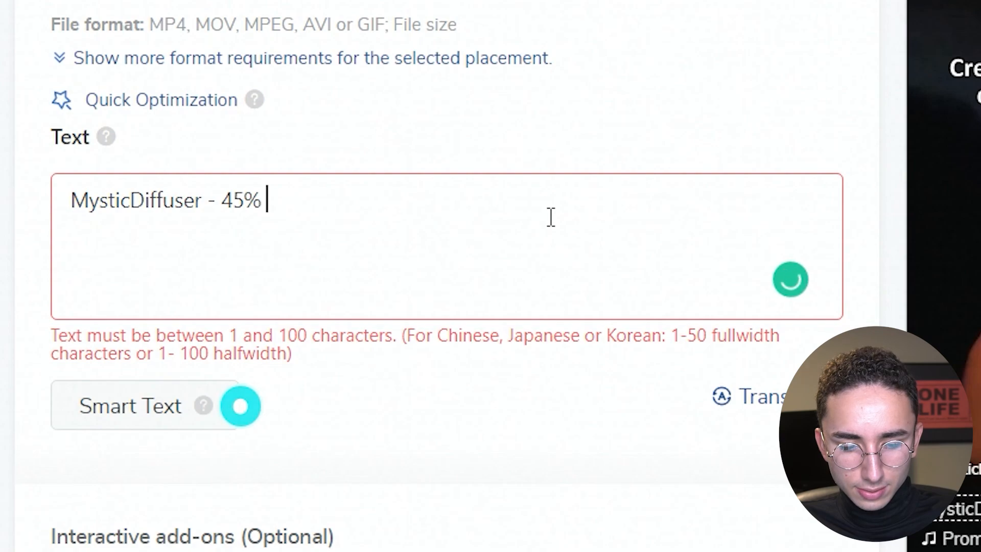
pyautogui.write('Off Sale')
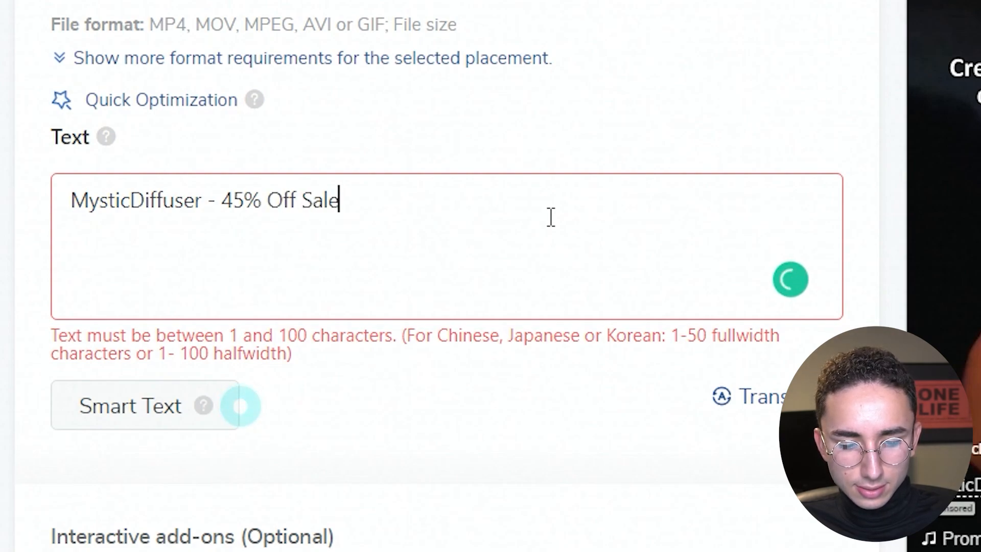
pyautogui.write(' Ends Soon')
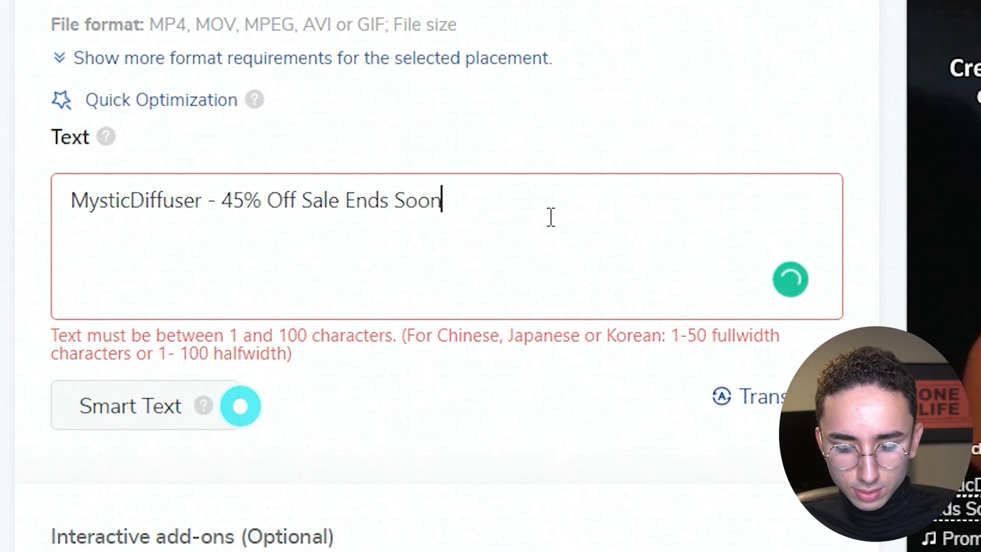
pyautogui.write(' -Shop Now.')
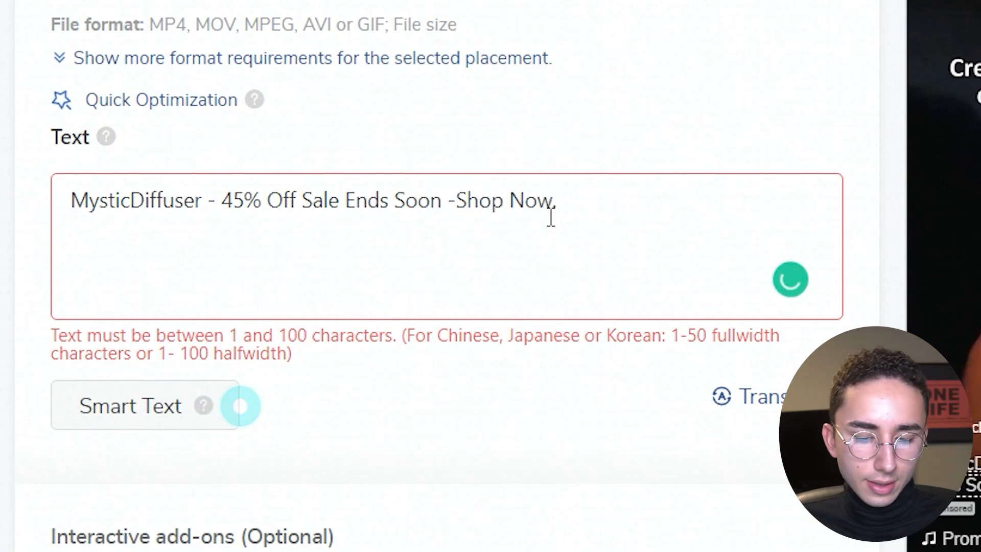
# Copy the complete ad text into the text field of the Mini humidifier v2.mp4 ad.
pyautogui.hotkey('ctrl', 'a')
pyautogui.hotkey('ctrl', 'c')
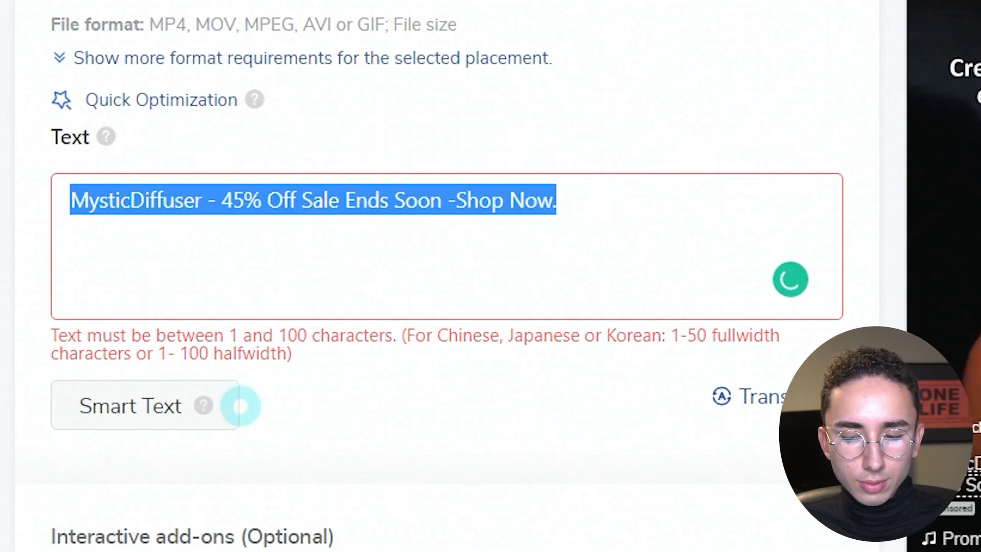
pyautogui.click(240, 406)
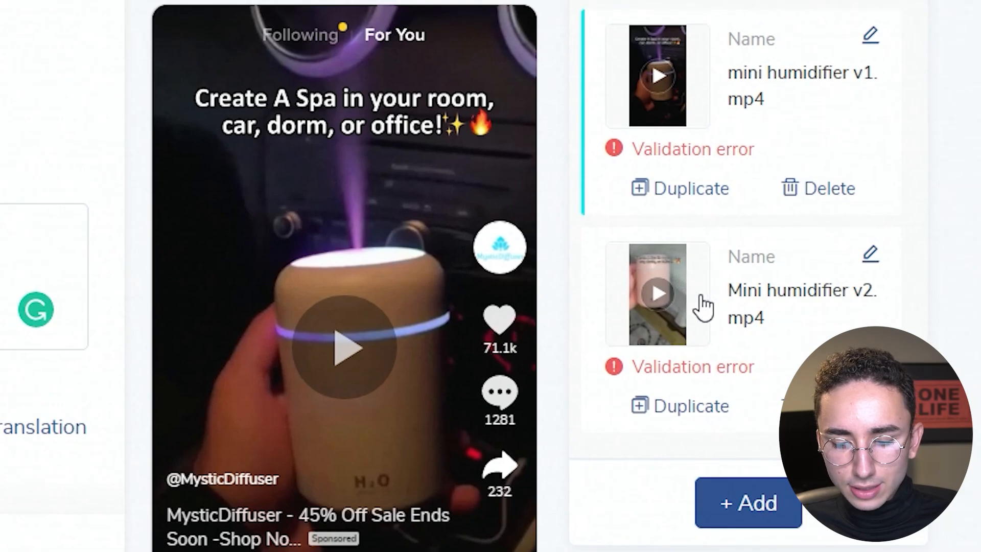
pyautogui.click(702, 307)
pyautogui.click(612, 242)
pyautogui.hotkey('ctrl', 'v')
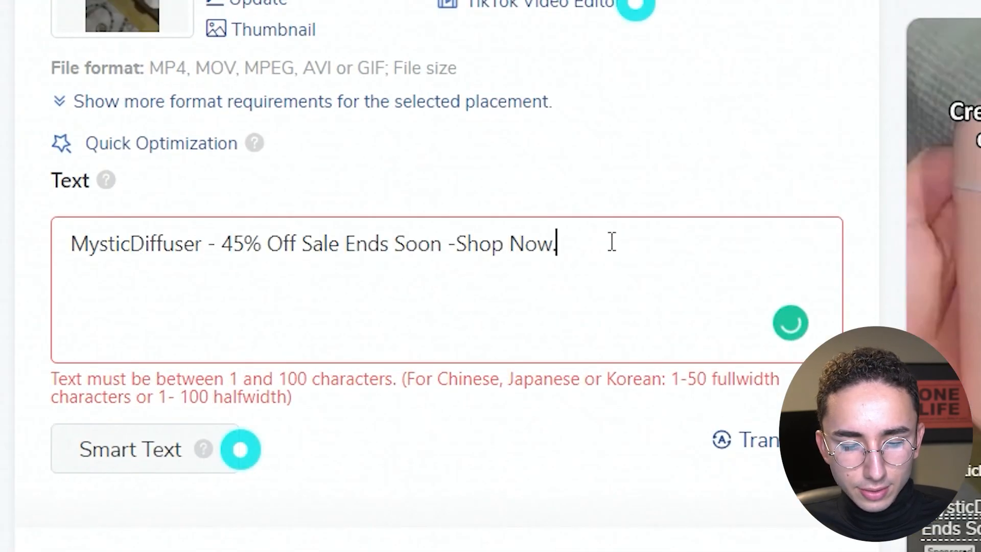
# Set the Mini humidifier v2.mp4 ad's call to action to Standard "Shop now" and use the store's mystic-diffuser product page link as its URL.
pyautogui.scroll(-10, 709, 172)
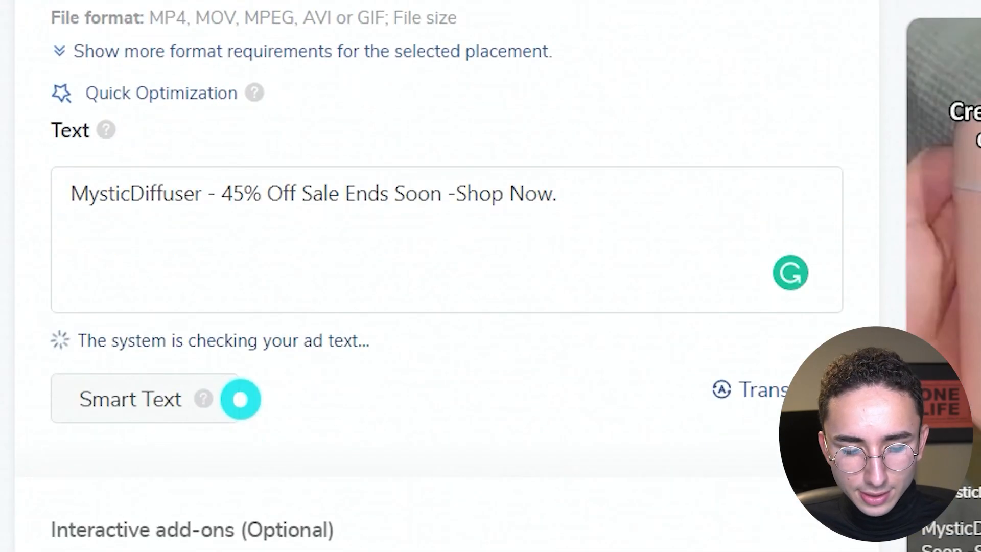
pyautogui.scroll(-5, 439, 276)
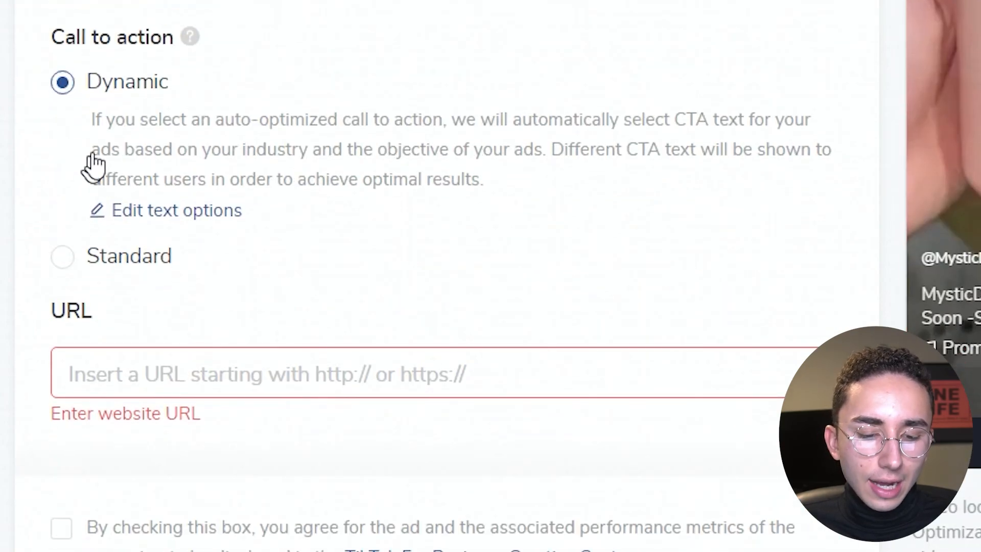
pyautogui.click(63, 257)
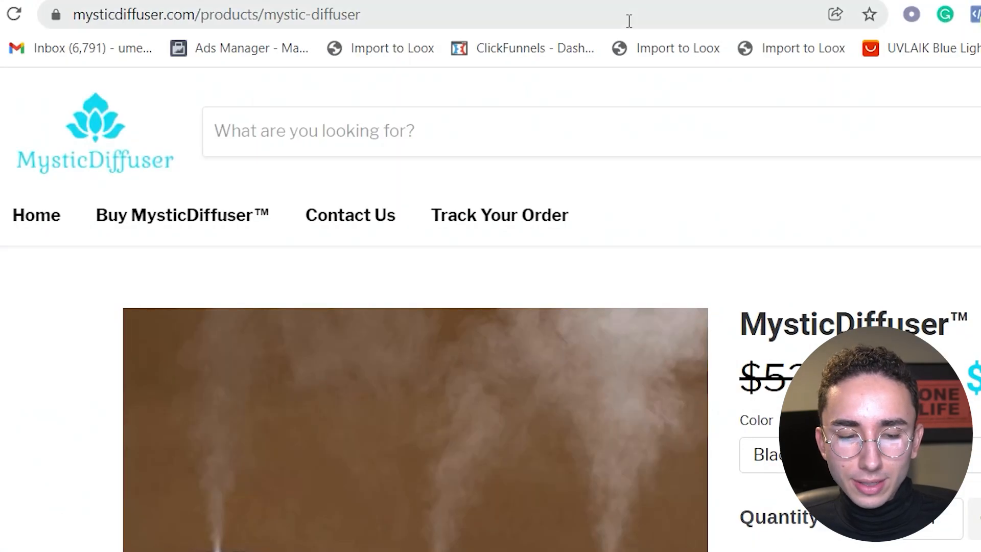
pyautogui.click(629, 21)
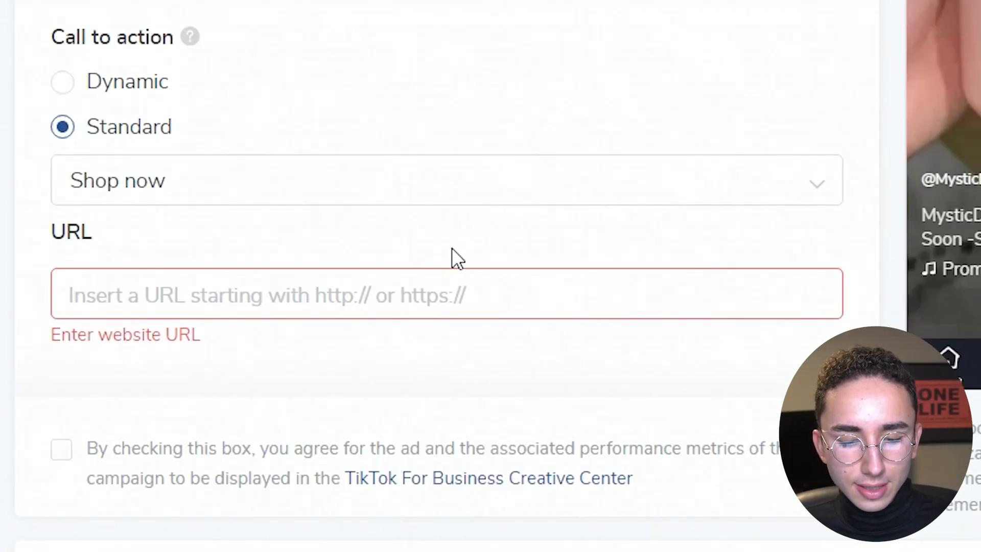
pyautogui.write('https://mysticdiffuser.com/products/mystic-diffuser')
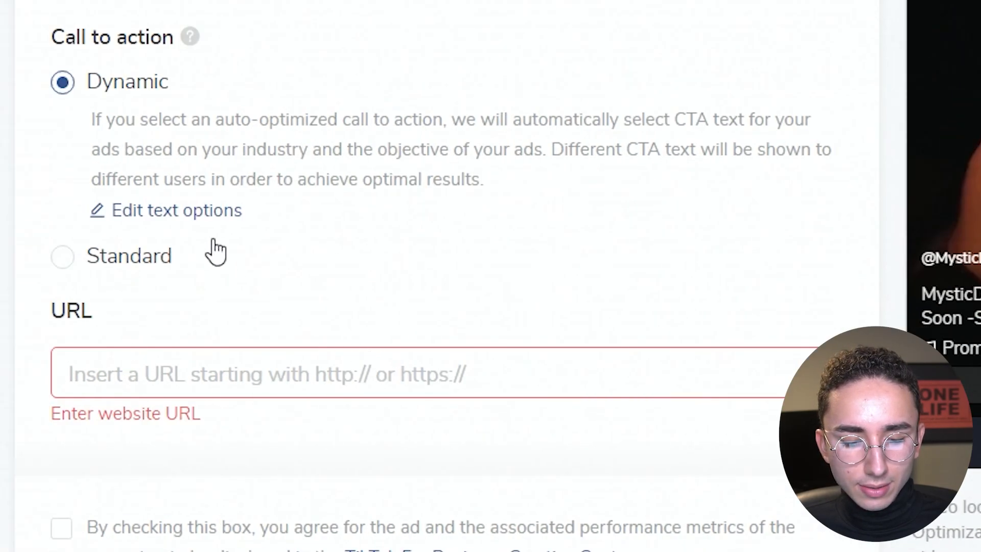
pyautogui.click(138, 263)
pyautogui.write('https://mysticdiffuser.com/products/mystic-diffuser')
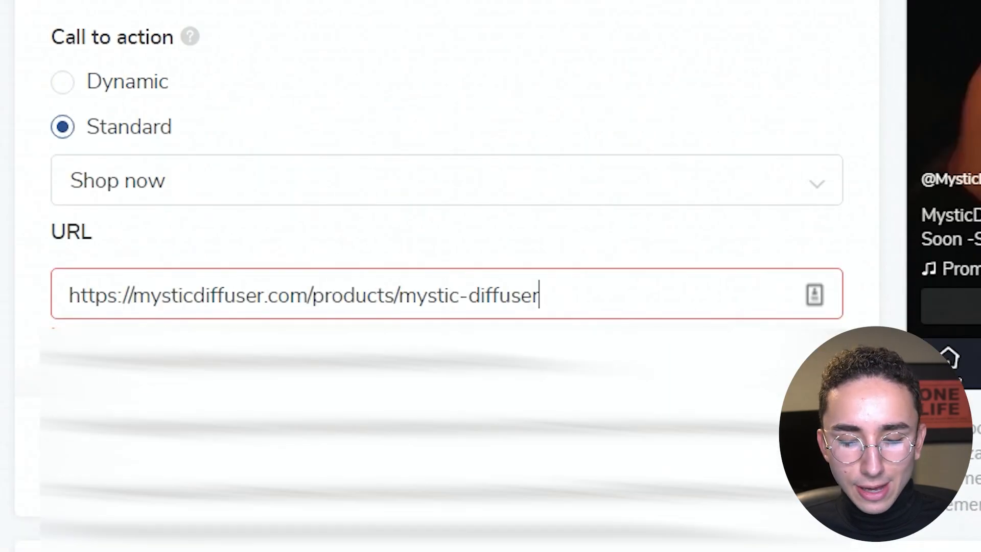
pyautogui.scroll(-4, 446, 276)
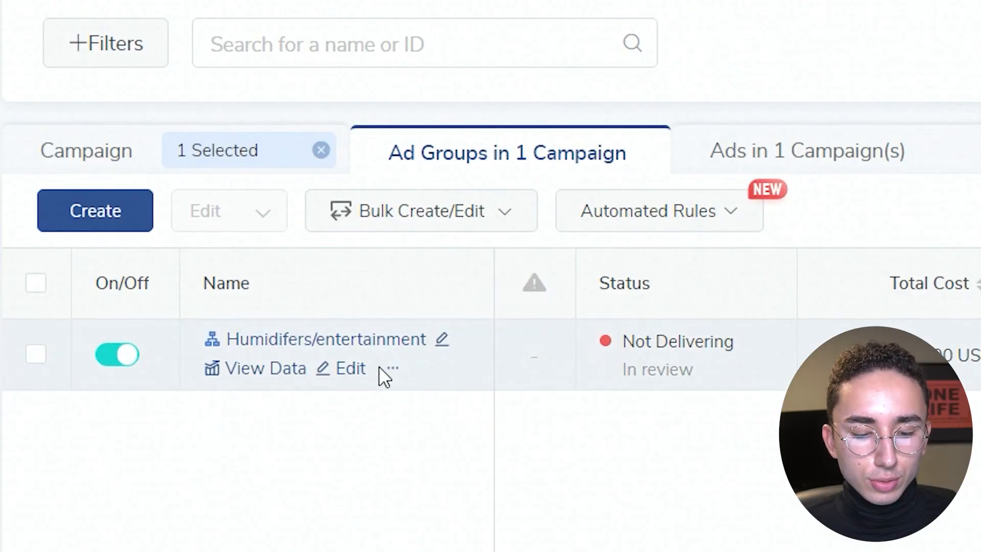
# Duplicate the Humidifers/entertainment ad group with 4 copies into the existing Mystic Diffuser - BEP $20 campaign.
pyautogui.moveTo(391, 370)
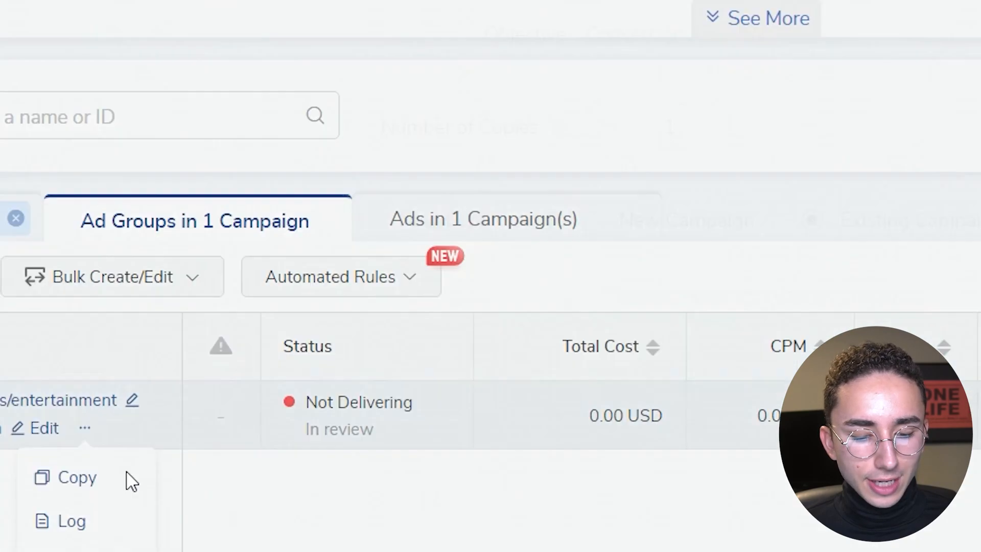
pyautogui.click(396, 433)
pyautogui.click(385, 227)
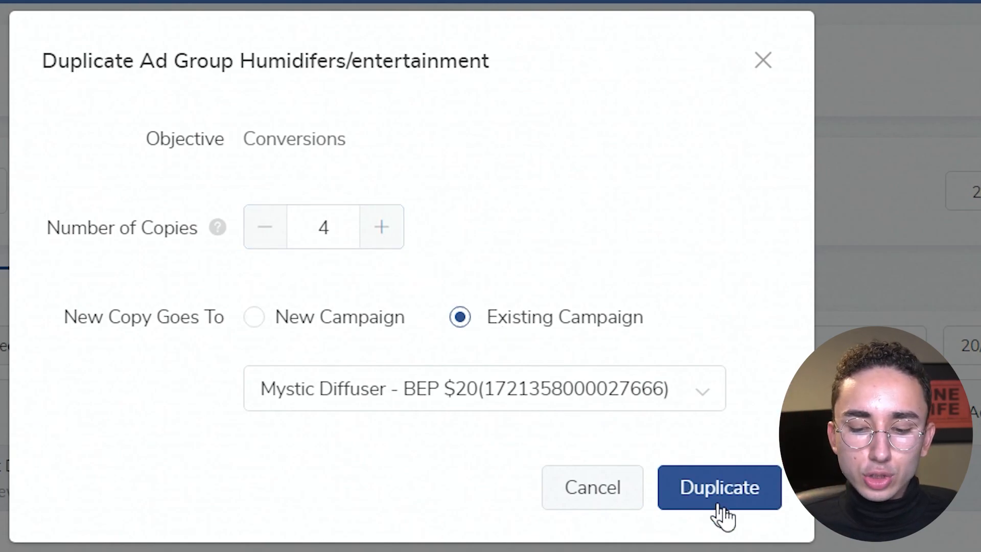
pyautogui.click(721, 488)
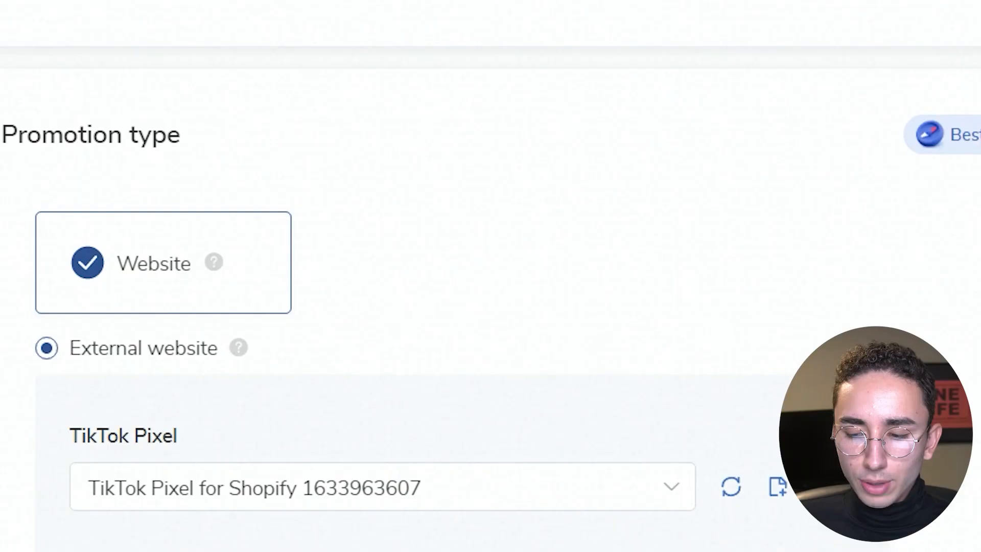
# Go through the duplicated ad group's settings and ads, keeping them as they are, and submit the copies.
pyautogui.scroll(-15, 440, 276)
pyautogui.scroll(-10, 440, 276)
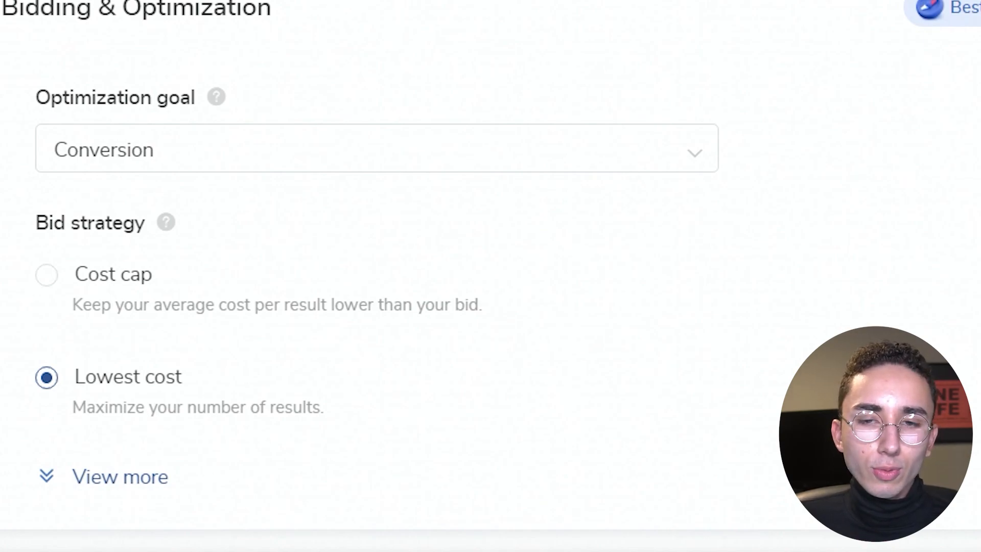
pyautogui.click(682, 482)
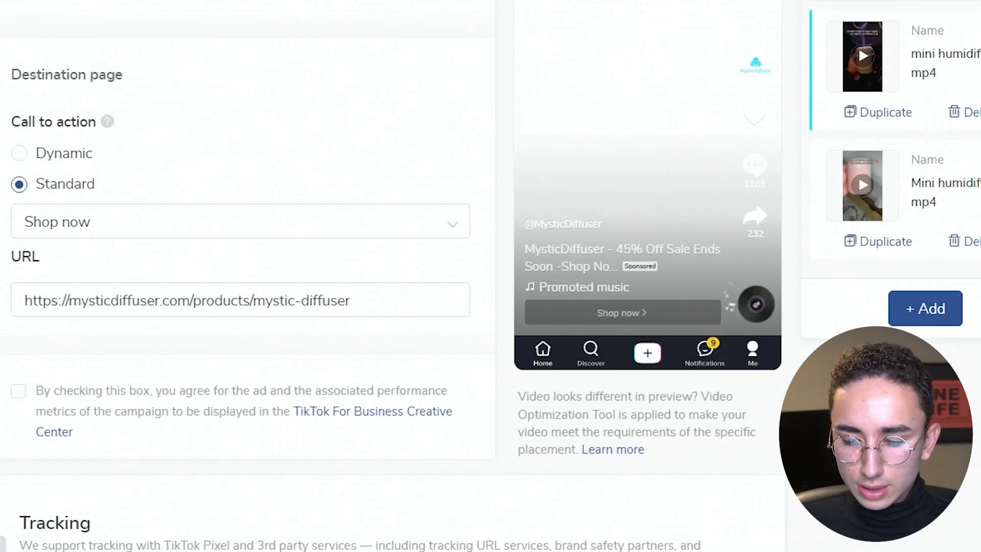
pyautogui.scroll(-8, 388, 276)
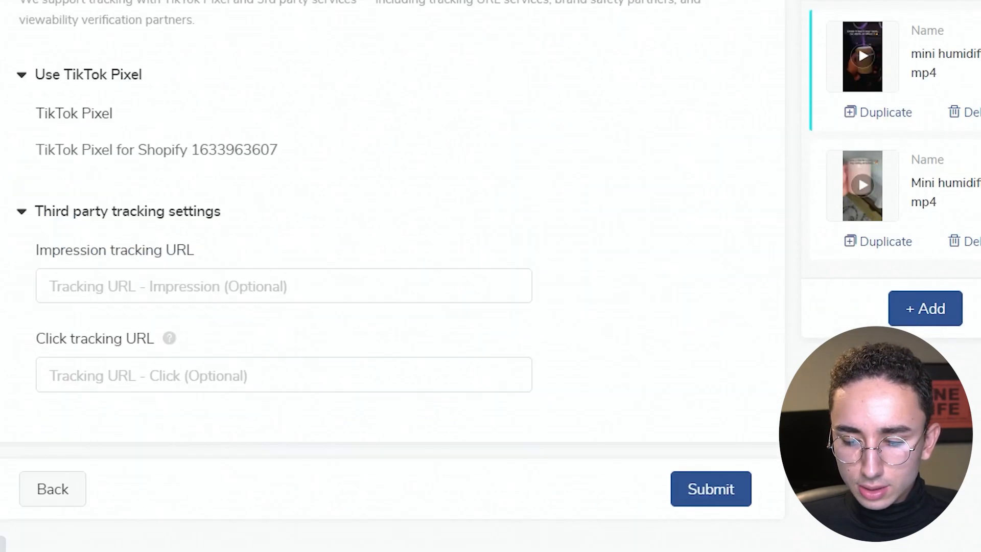
pyautogui.click(713, 490)
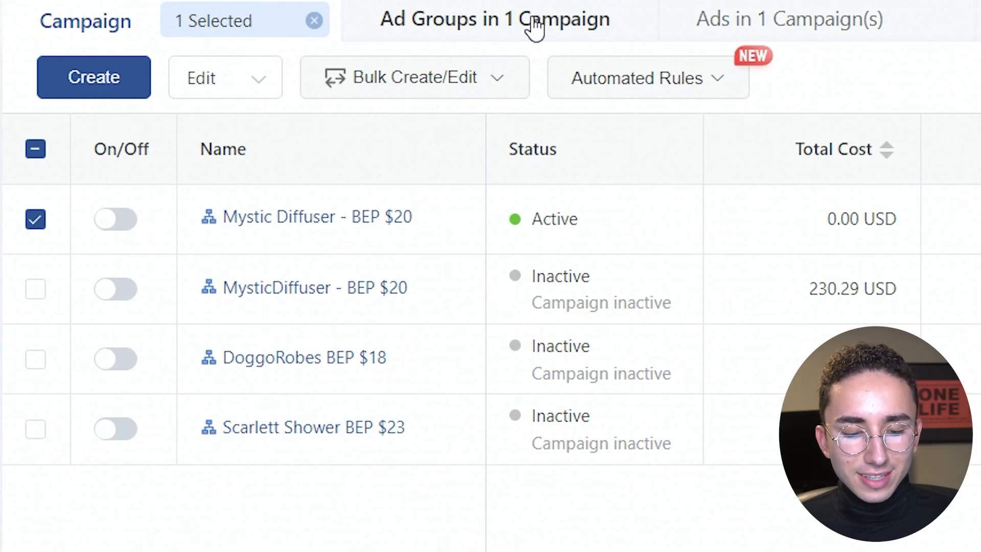
# Open the Mystic Diffuser - BEP $20 campaign's ad groups and remove the video interactions behavior from the Humidifers/entertainment-1 copy's targeting.
pyautogui.click(535, 27)
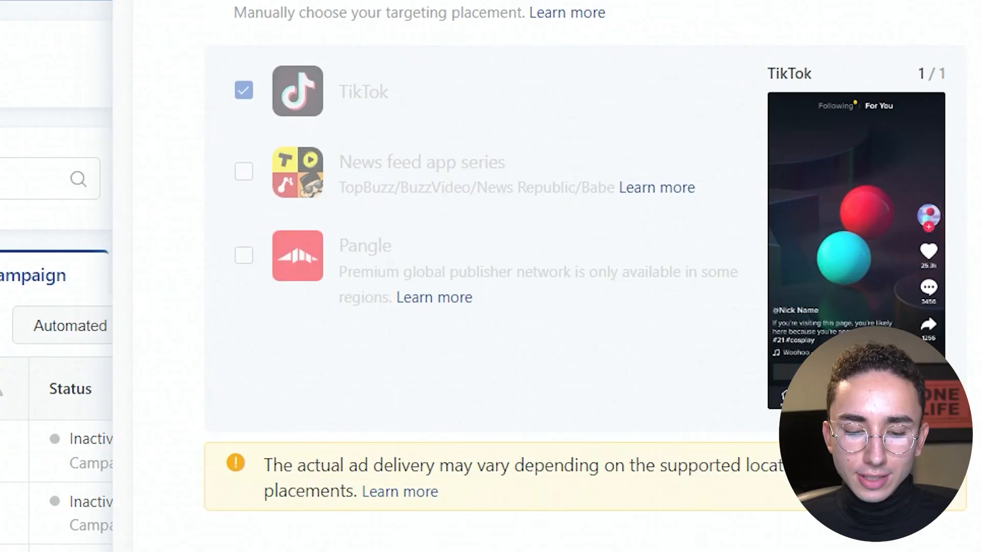
pyautogui.scroll(-15, 511, 276)
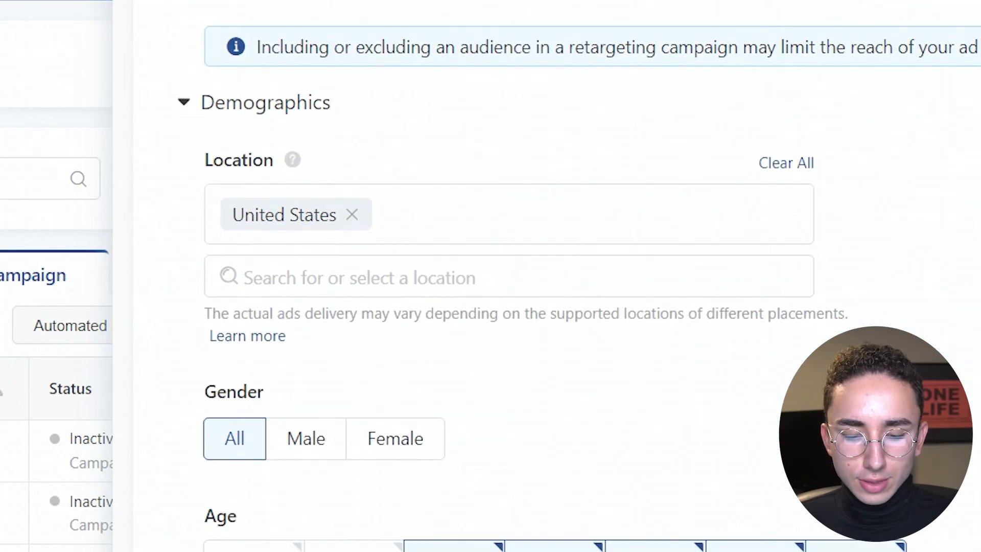
pyautogui.scroll(-10, 511, 276)
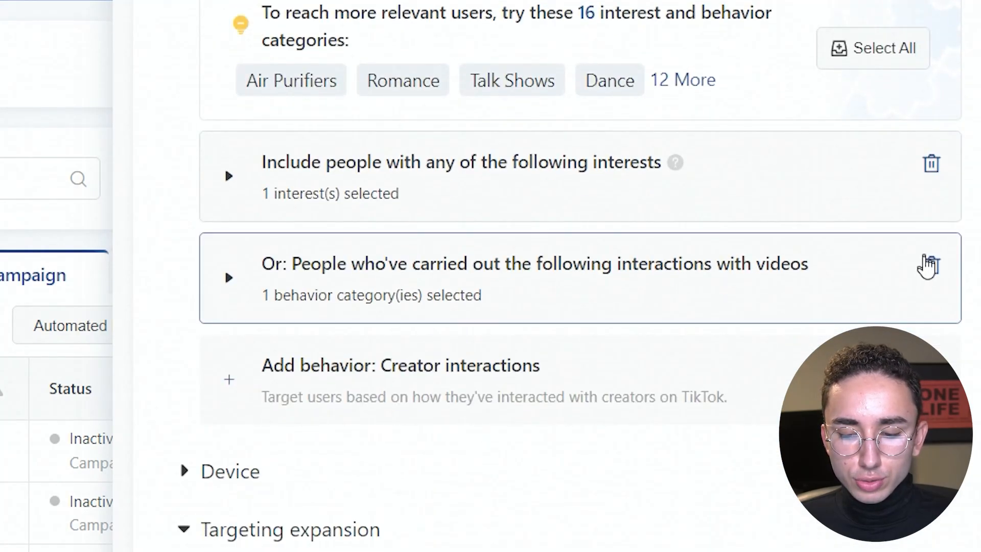
pyautogui.click(929, 267)
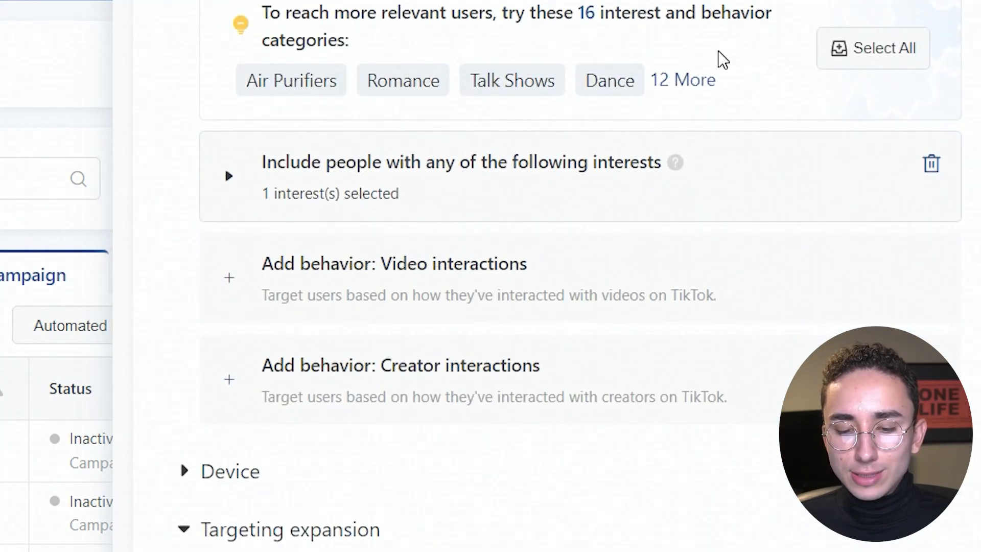
# Check the recommended interest and behavior categories, and add a creator interactions behavior targeting people who followed DIY & Life Hacks creators.
pyautogui.click(682, 82)
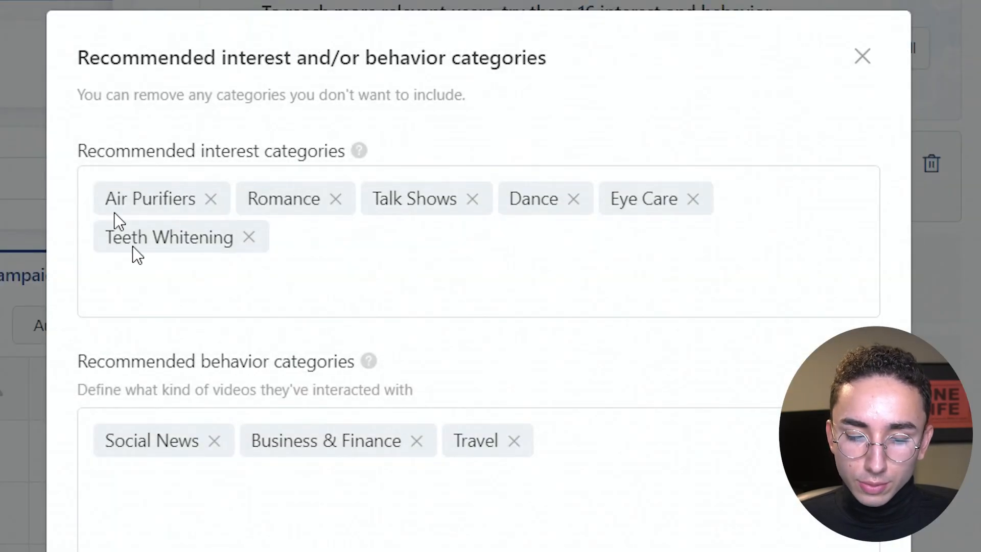
pyautogui.scroll(-3, 189, 385)
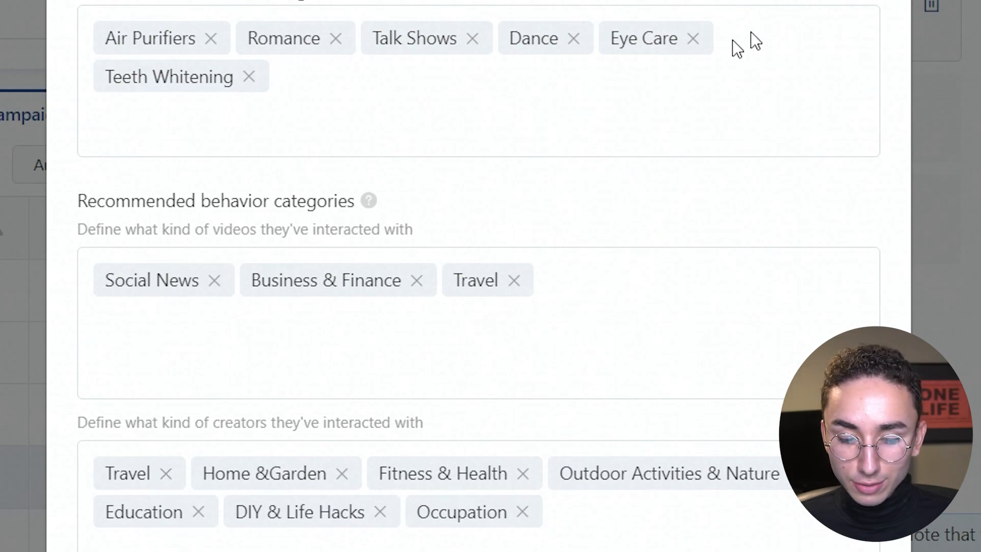
pyautogui.press('Escape')
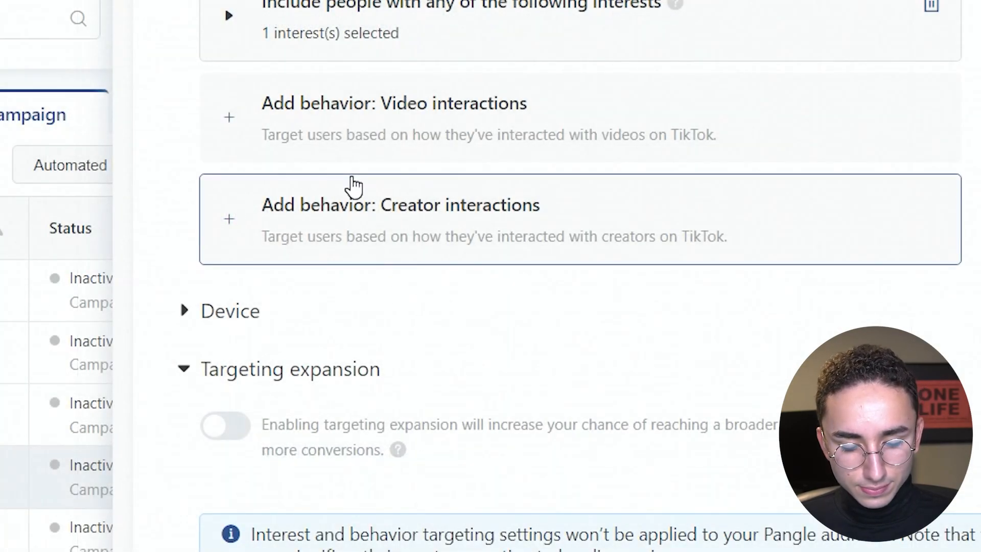
pyautogui.click(349, 187)
pyautogui.click(349, 366)
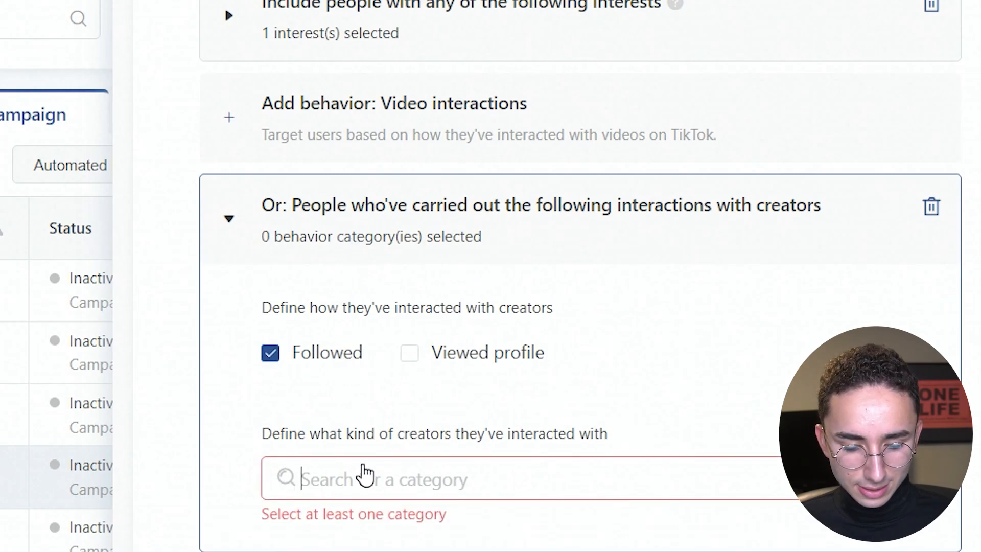
pyautogui.click(366, 475)
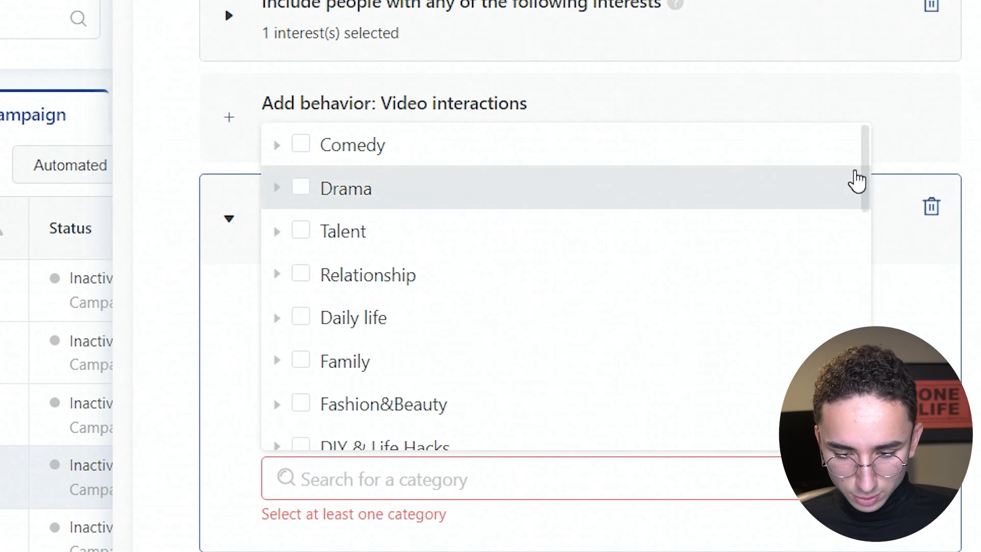
pyautogui.scroll(-3, 714, 209)
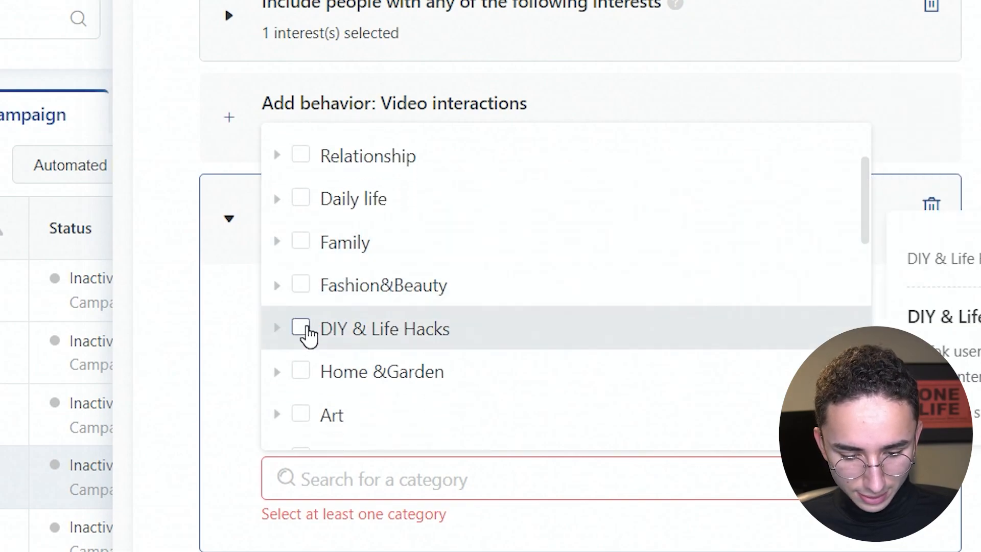
pyautogui.click(302, 329)
# Rename the Humidifers/entertainment-1 ad group "Humidifers / DIY & Life Hacks", reusing the selected category's name.
pyautogui.tripleClick(329, 488)
pyautogui.hotkey('ctrl', 'c')
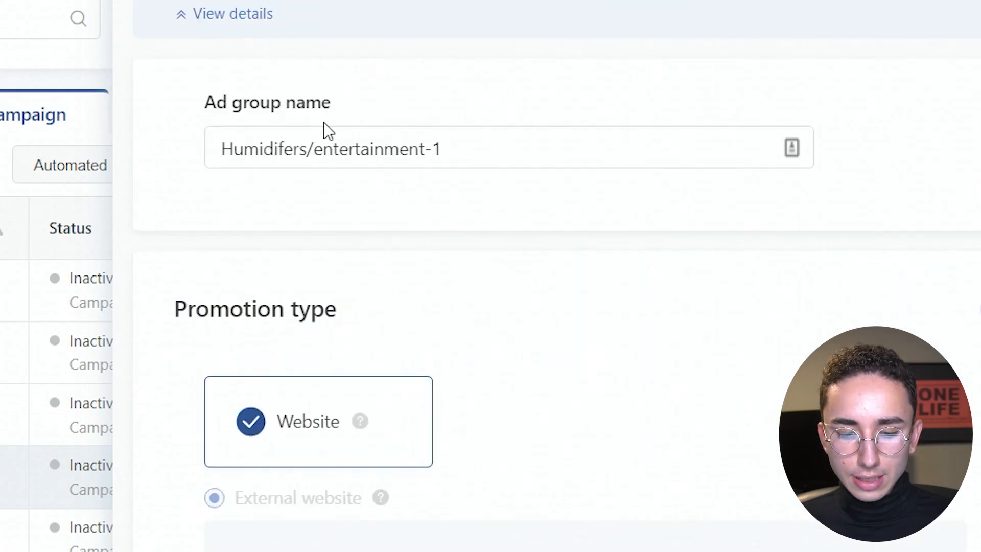
pyautogui.moveTo(314, 149); pyautogui.dragTo(470, 144)
pyautogui.hotkey('ctrl', 'v')
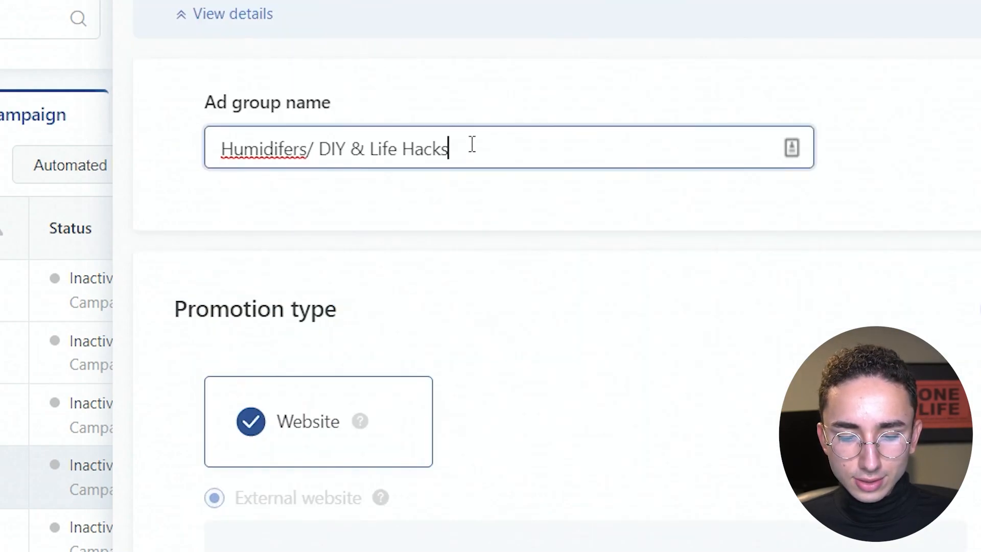
pyautogui.click(310, 148)
pyautogui.write('/')
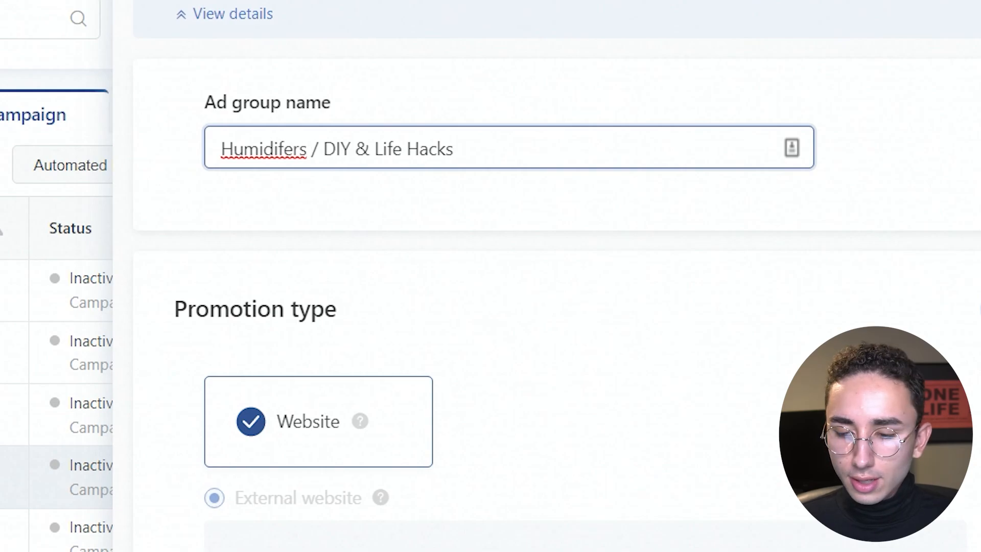
pyautogui.scroll(-15, 491, 276)
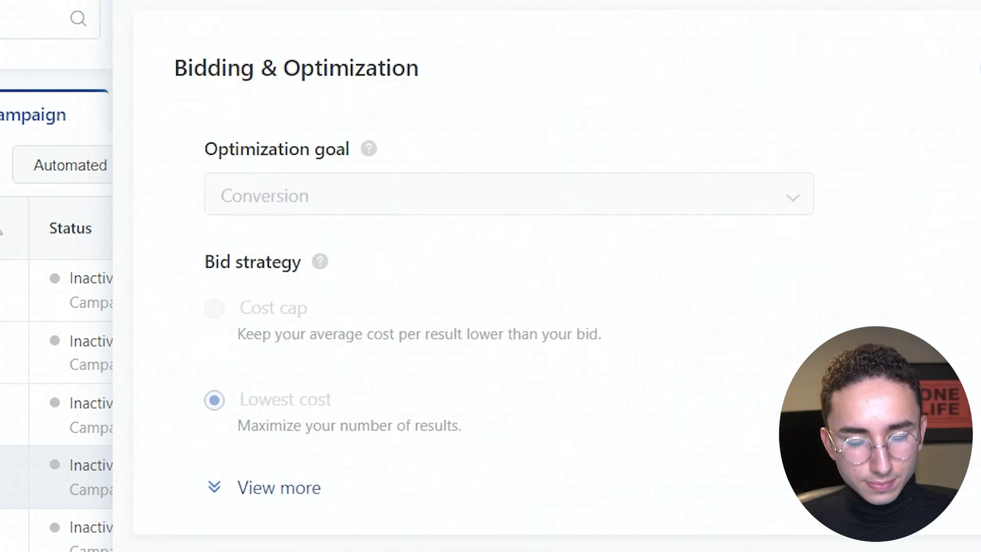